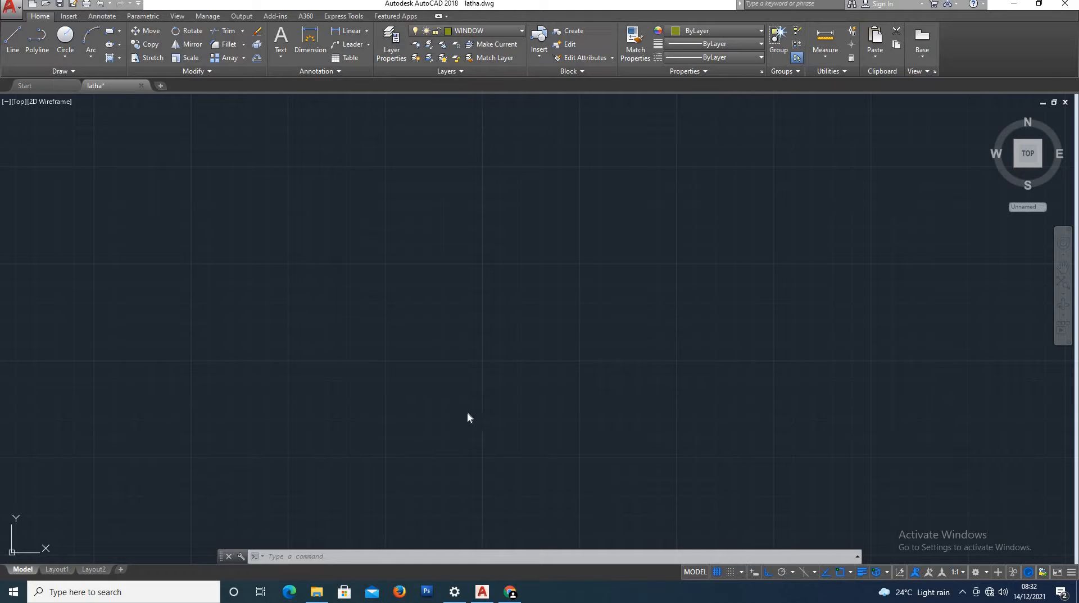
Step: Switch to the 3D Modeling workspace and draw a solid box about 5'-2" high in an empty area of the top view
click(986, 572)
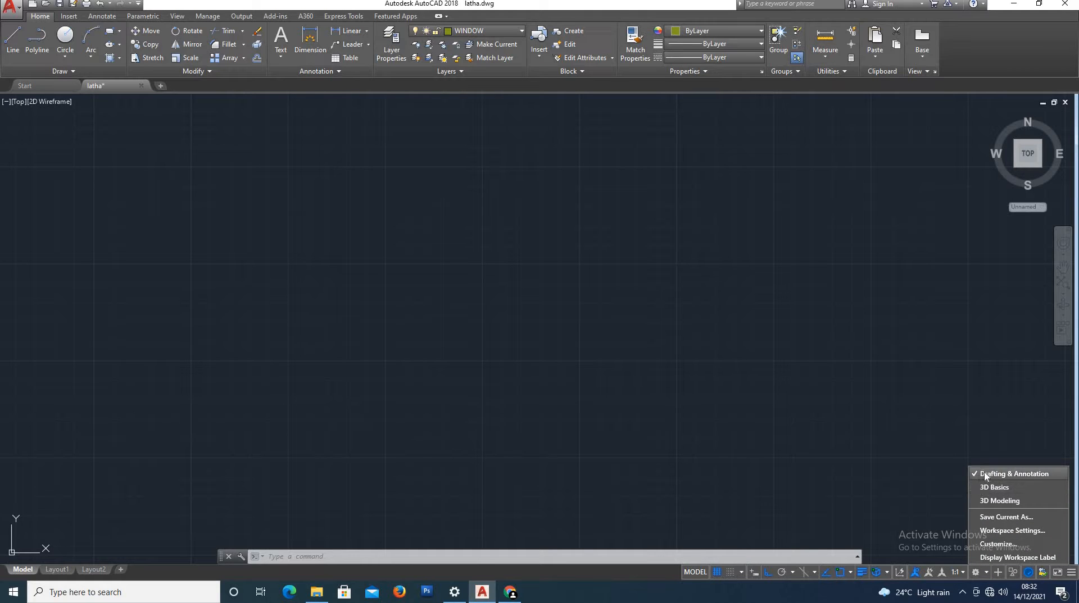
click(977, 501)
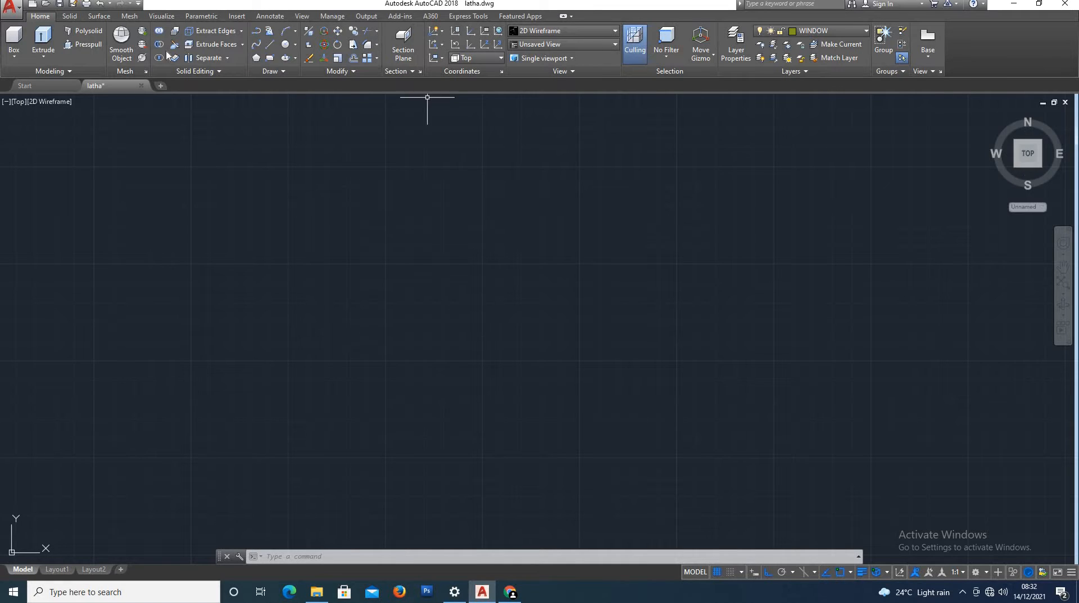
click(13, 59)
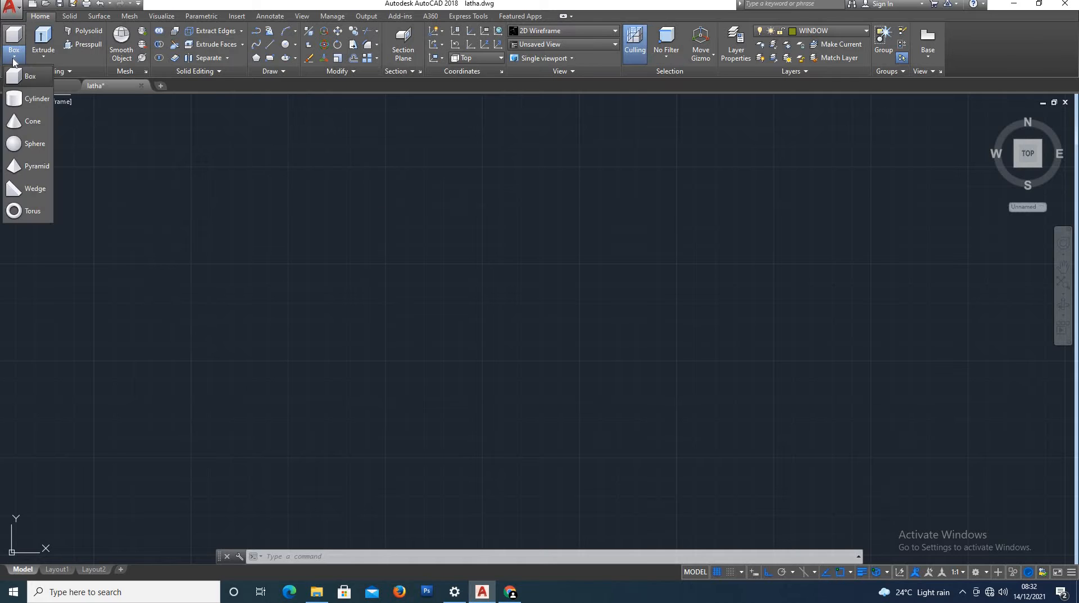
click(27, 76)
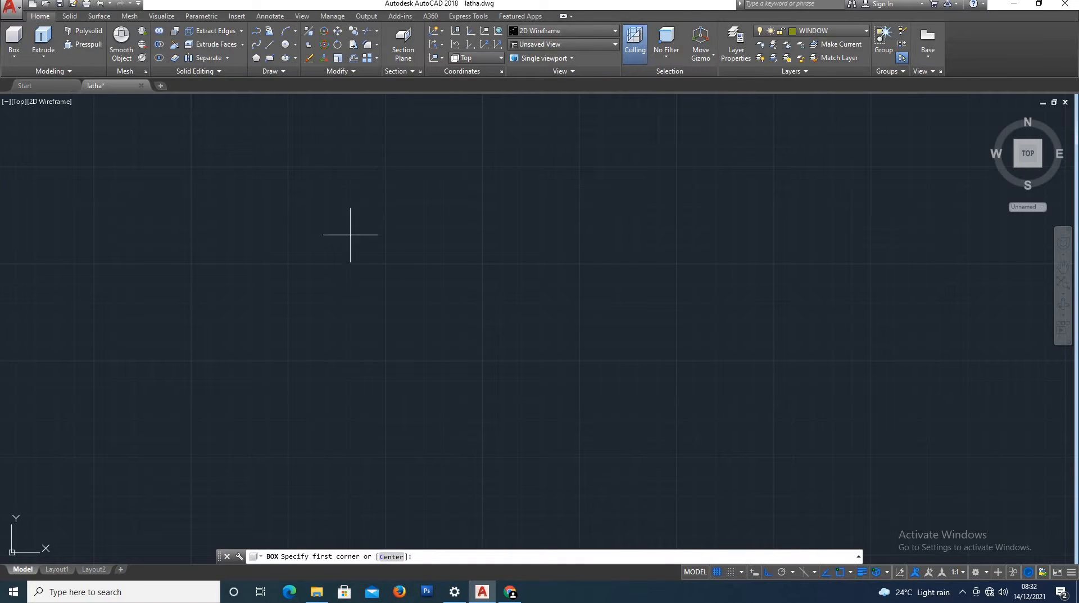
click(366, 268)
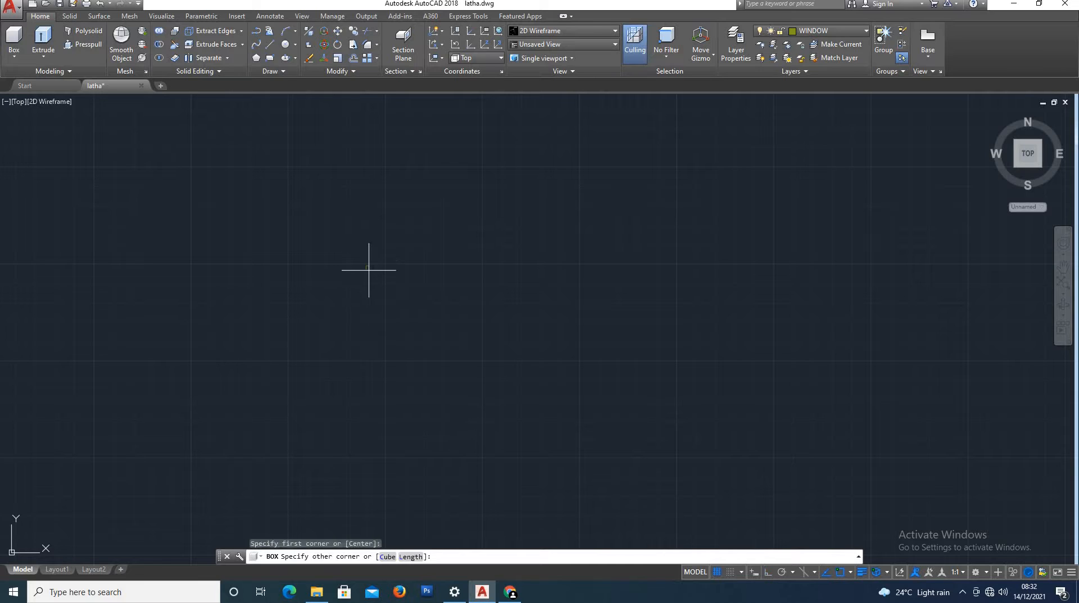
click(420, 313)
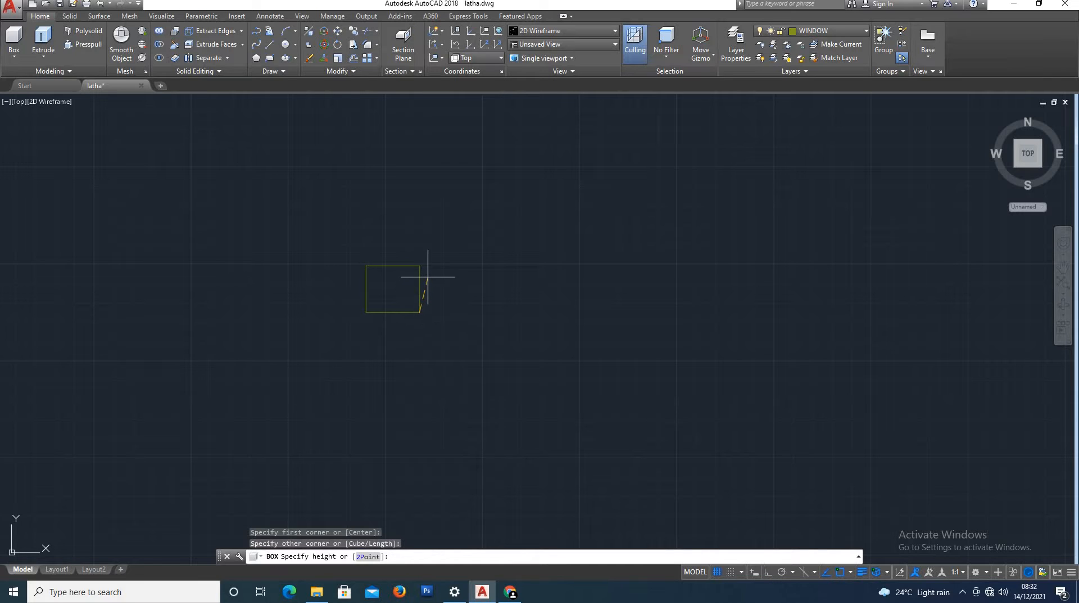
click(415, 338)
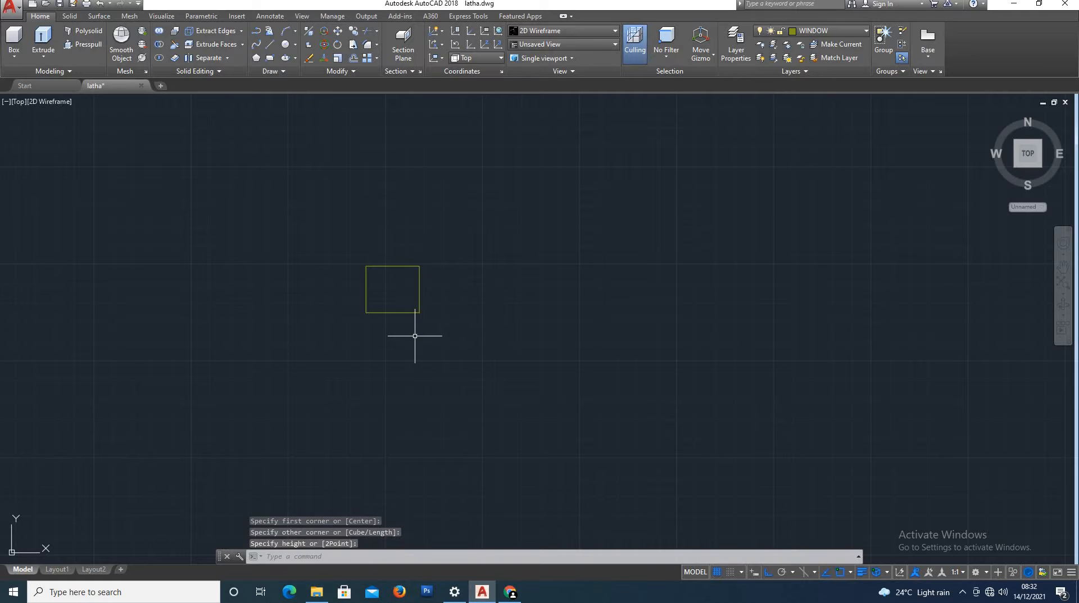
Step: Set the view to SW Isometric and draw a second solid box about 10'-7" high in an empty area
click(571, 45)
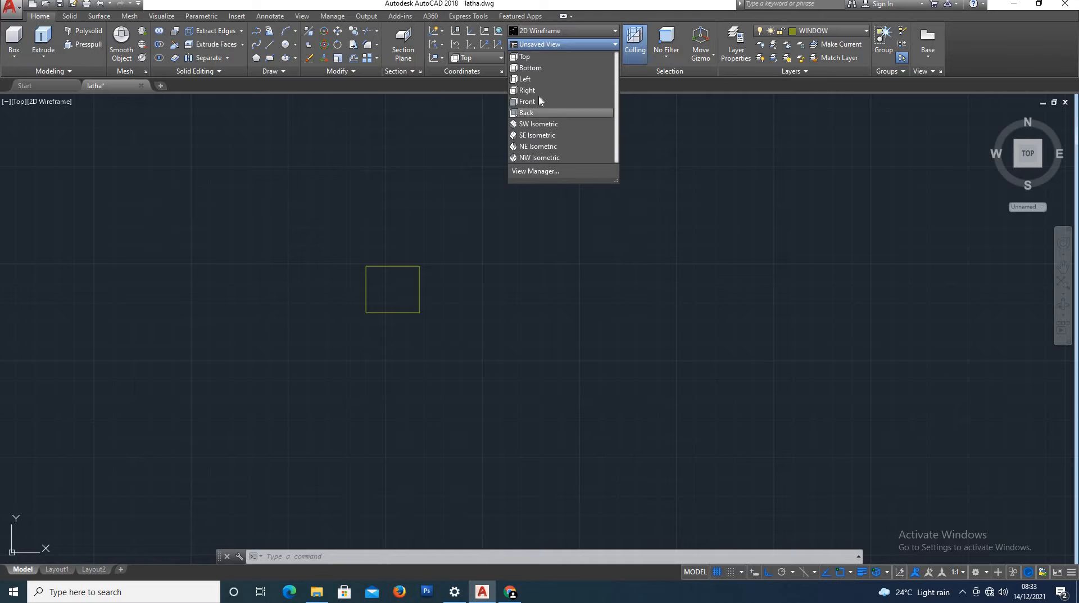
click(549, 123)
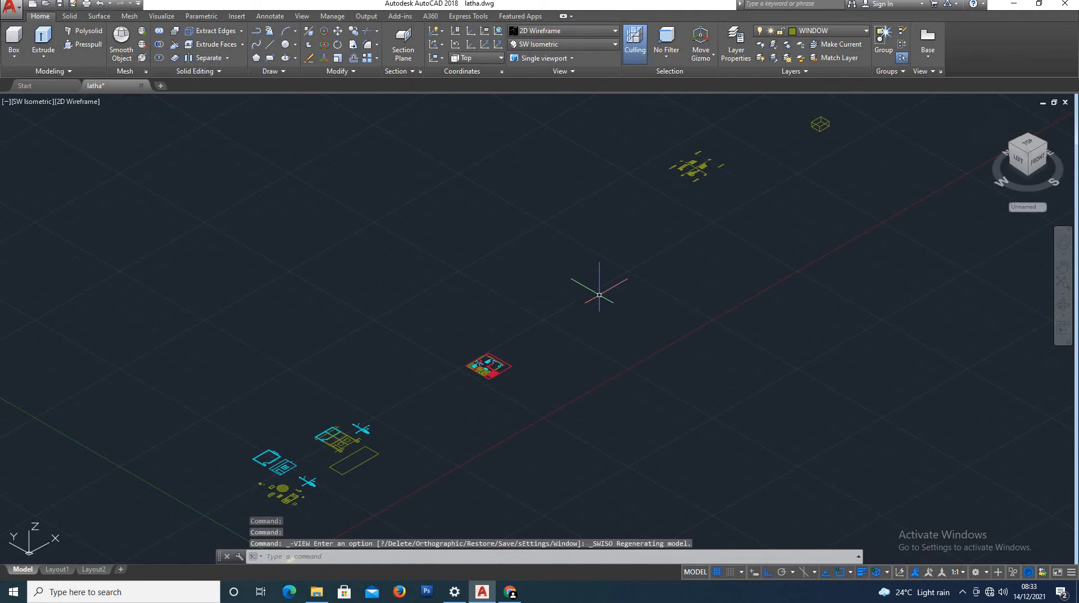
scroll(590, 219, up, 5)
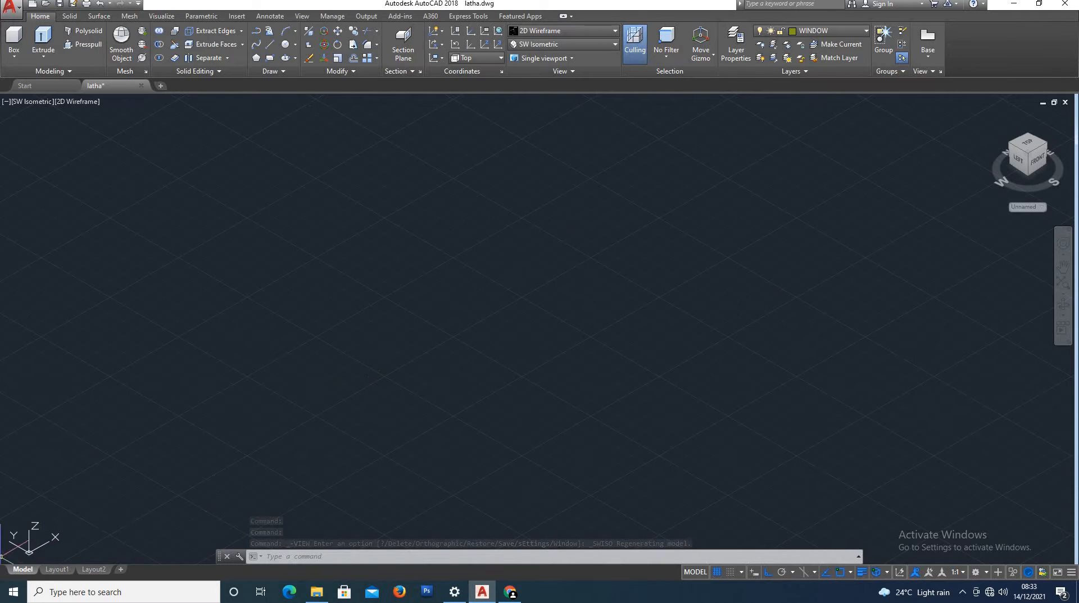
click(15, 57)
click(15, 70)
click(358, 362)
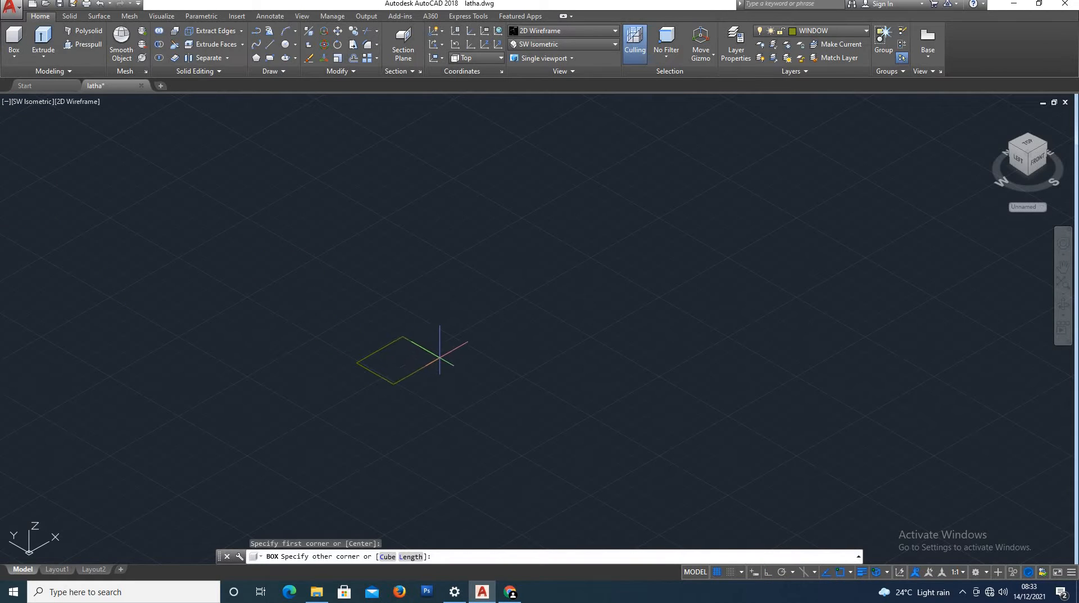
click(439, 356)
click(435, 317)
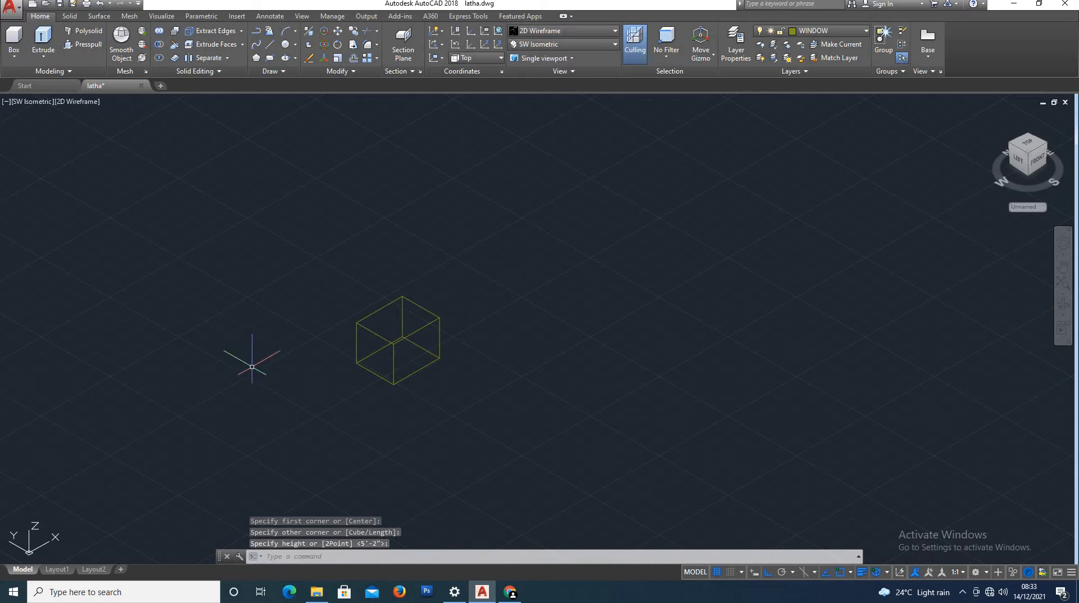
Step: View the new box in the Conceptual, Realistic and Sketchy visual styles
scroll(401, 308, up, 2)
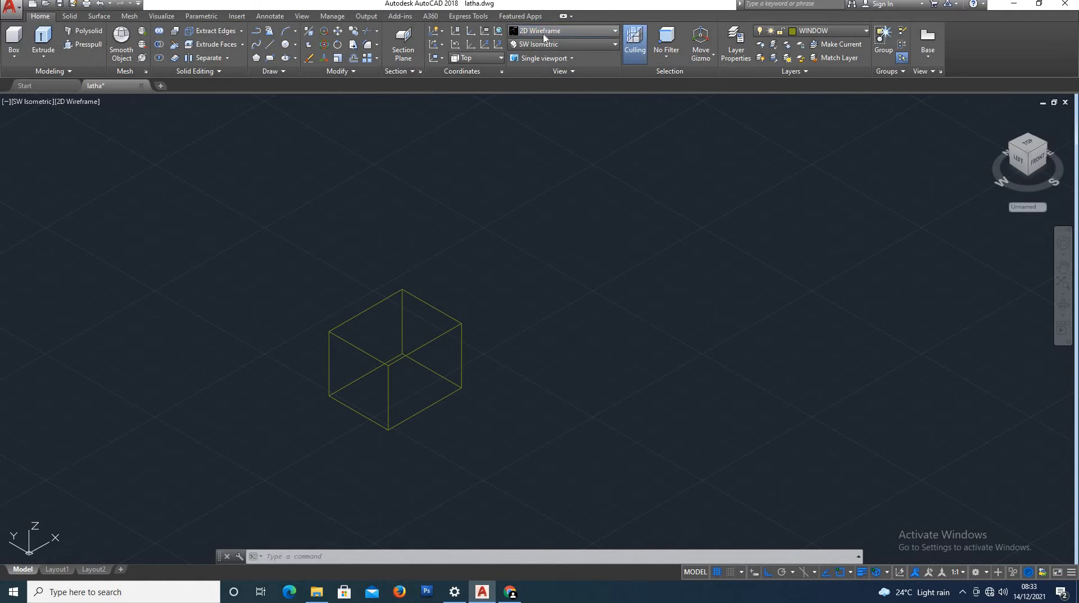
click(597, 30)
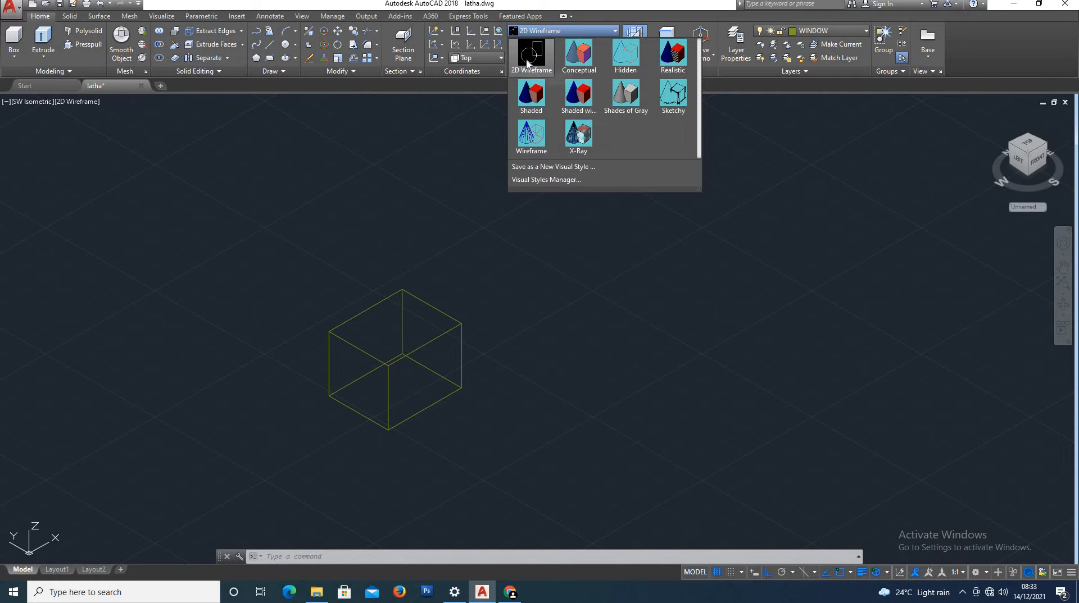
click(582, 62)
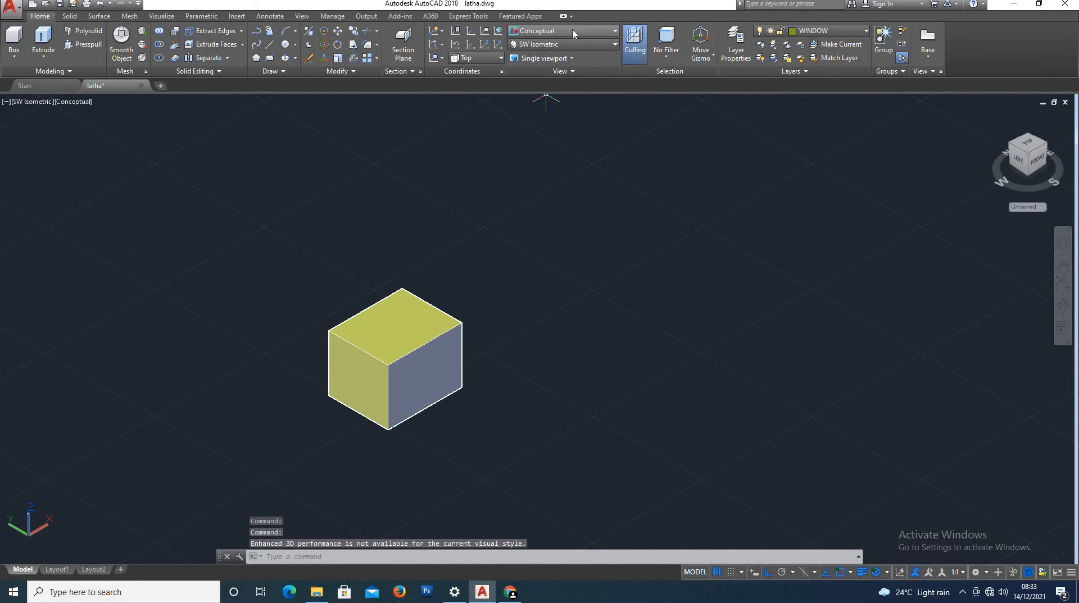
click(542, 33)
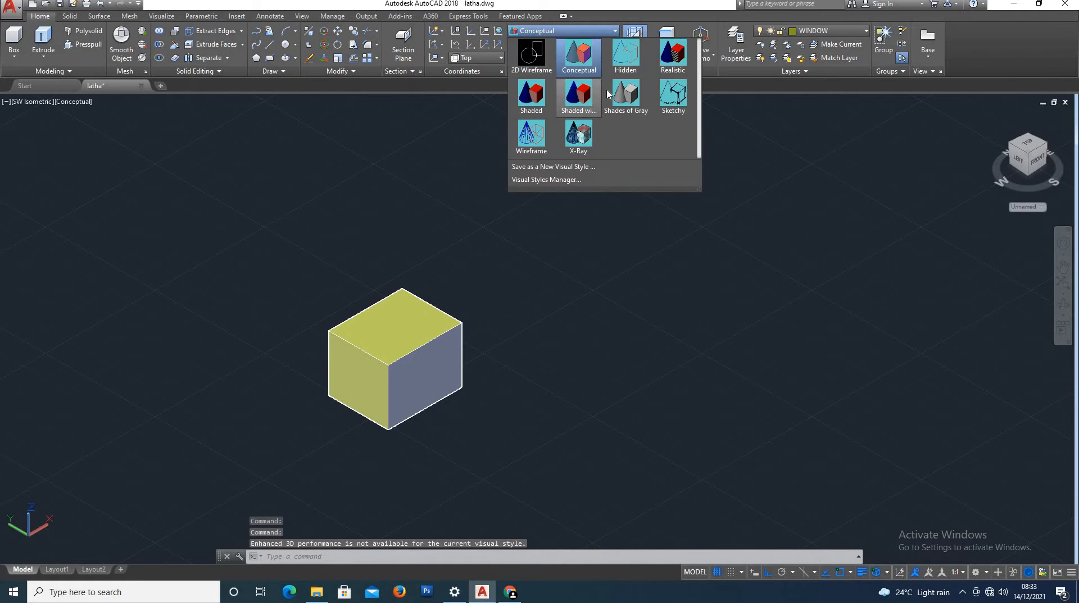
click(672, 56)
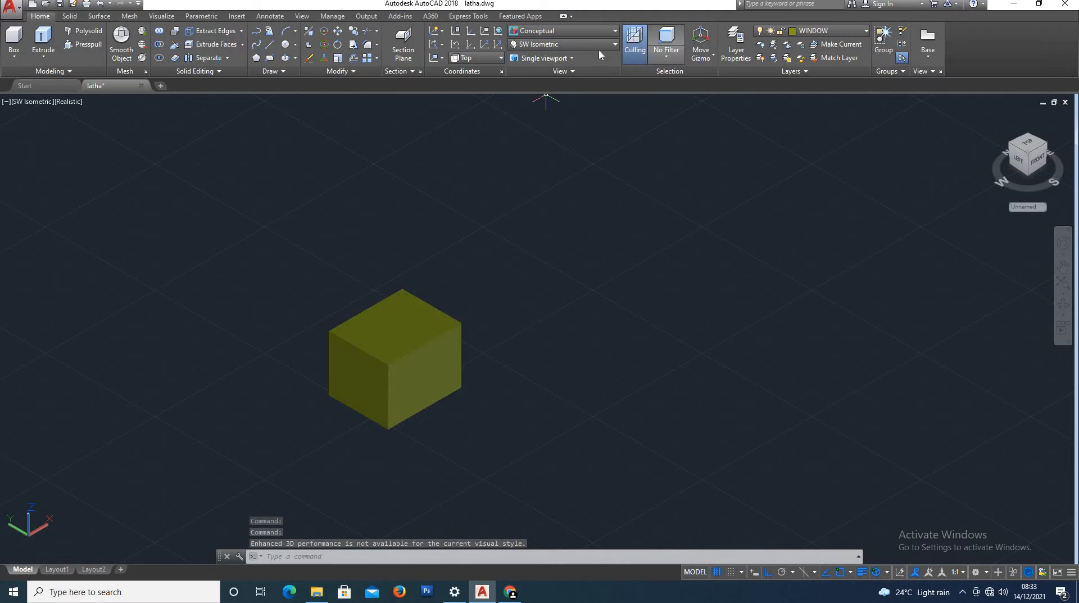
click(536, 35)
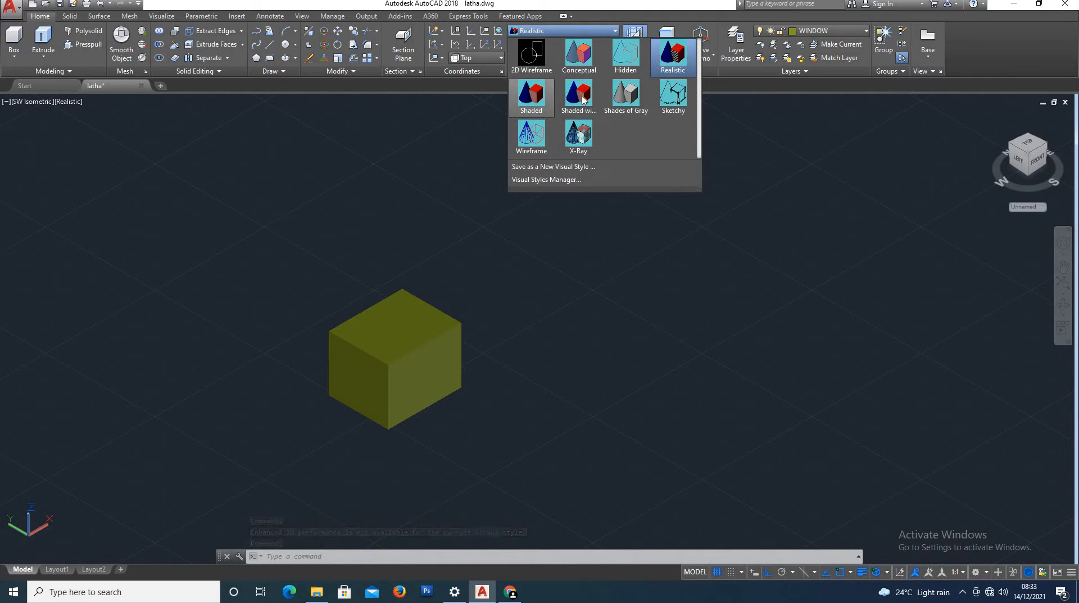
click(679, 98)
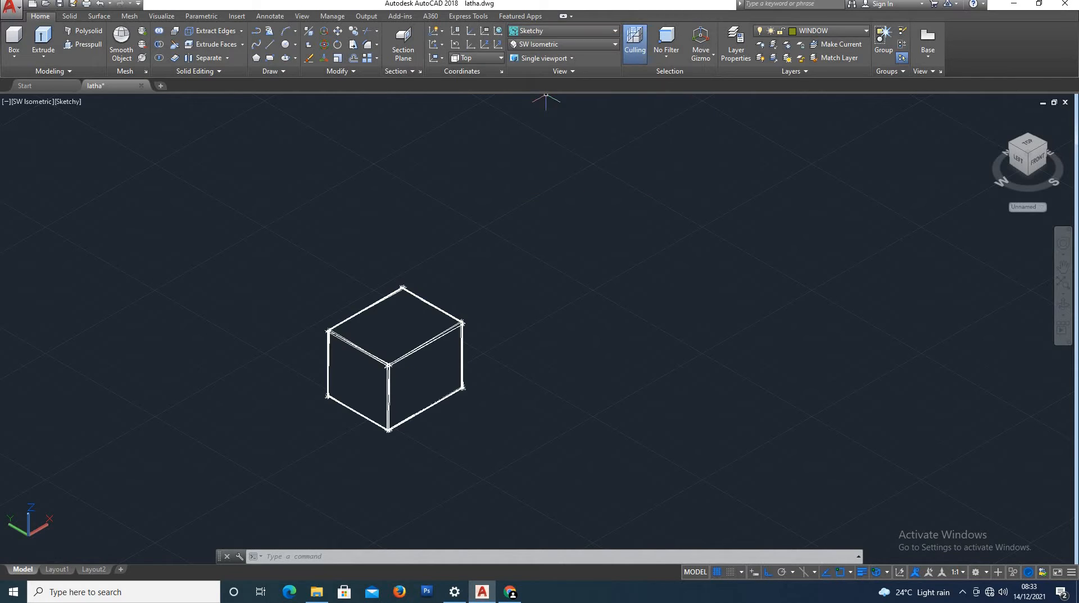
Step: View the box in the X-Ray and Wireframe visual styles, ending in 2D Wireframe
click(548, 31)
click(589, 139)
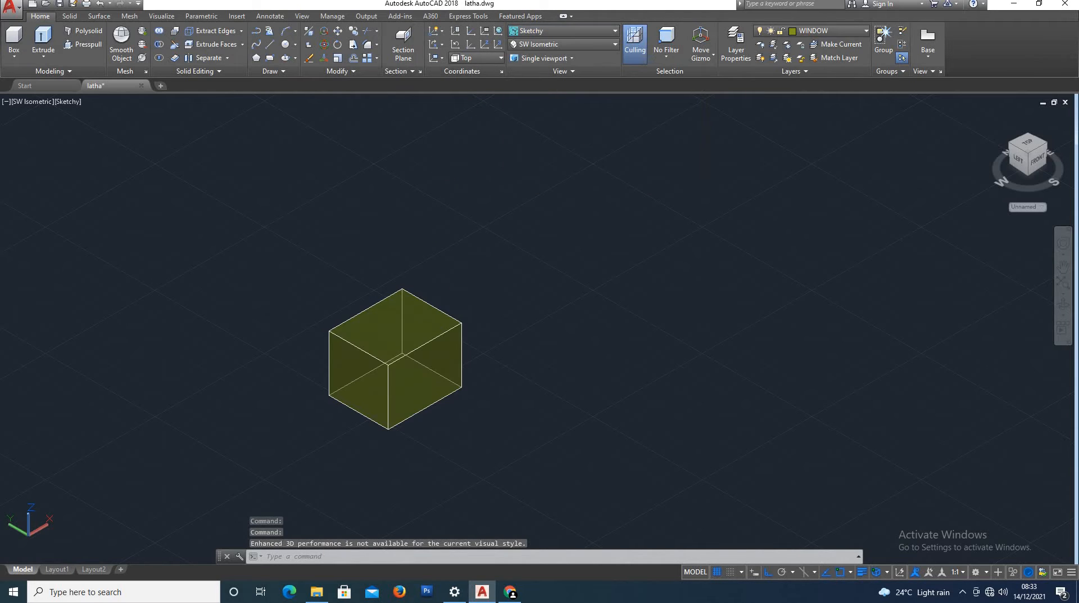
click(541, 30)
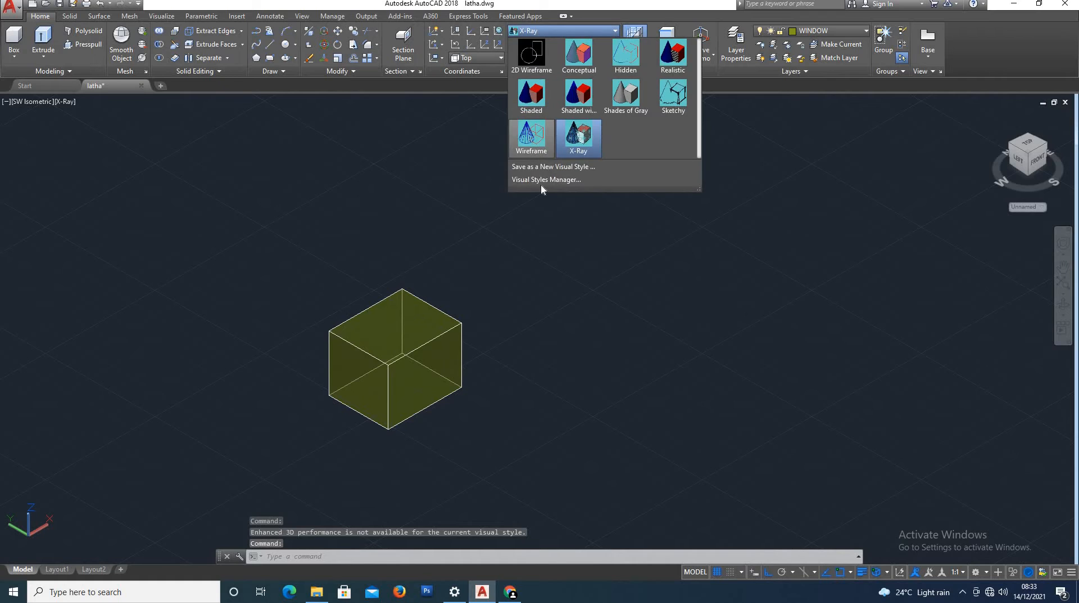
click(530, 149)
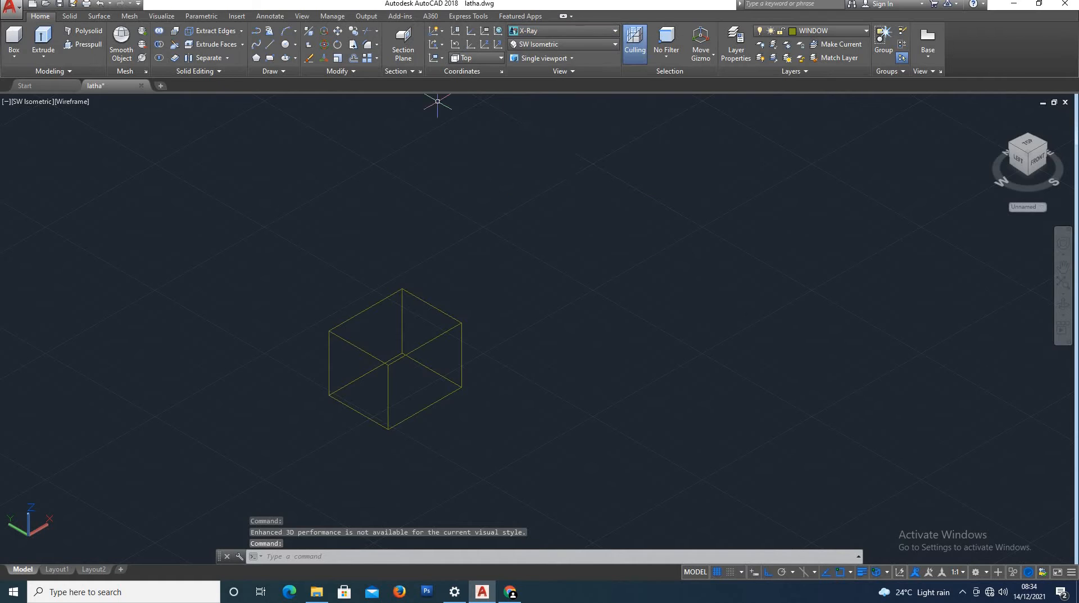
click(535, 36)
click(538, 60)
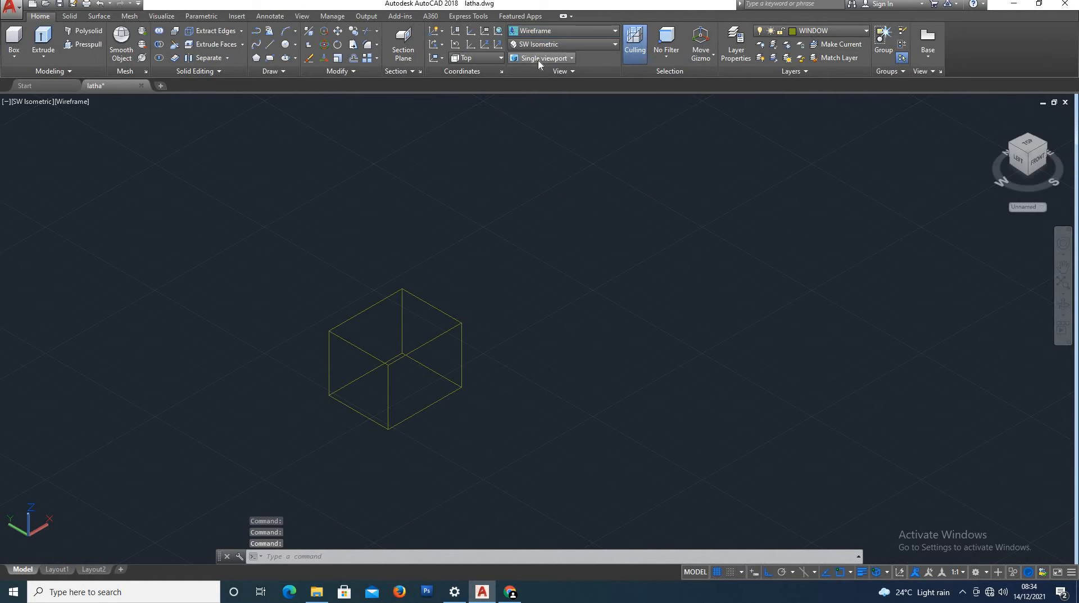
Step: Draw a solid cylinder beside the box, with a base radius of about 6'-3" and a height of about 15'-5"
click(14, 56)
click(24, 105)
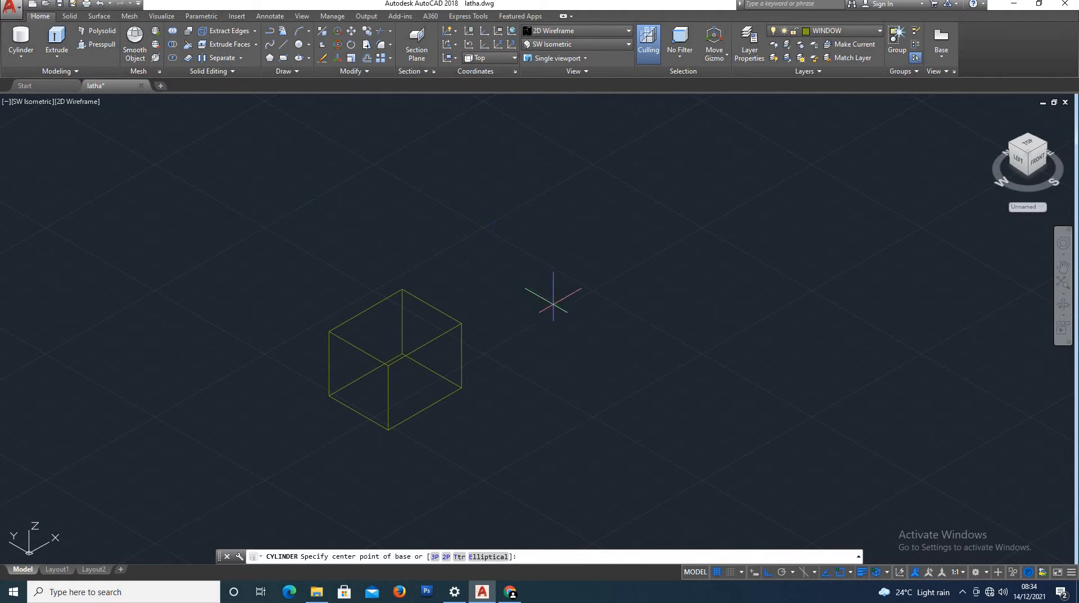
click(573, 305)
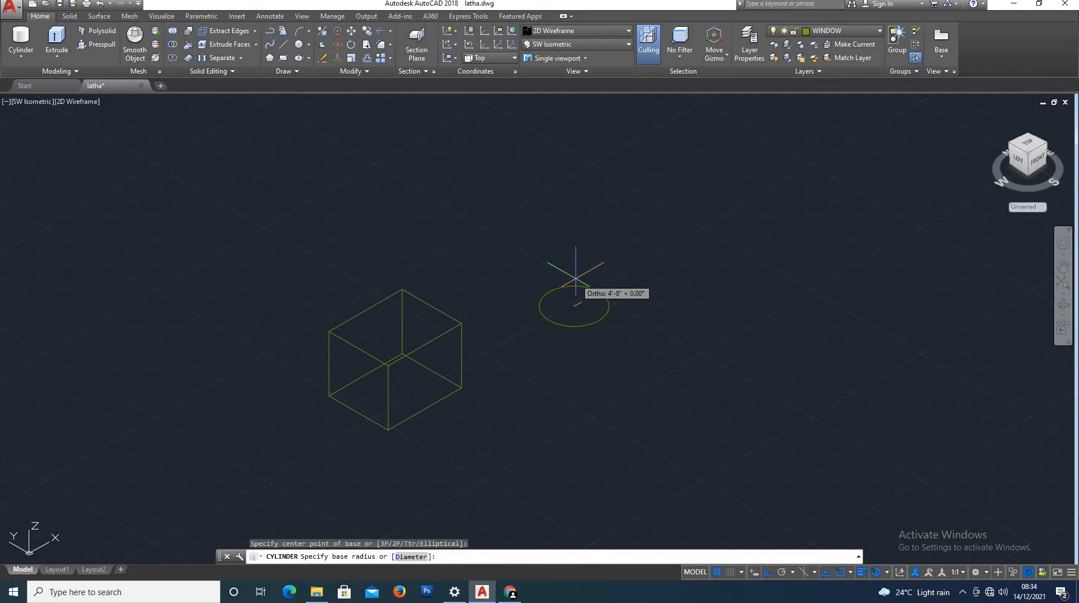
click(572, 265)
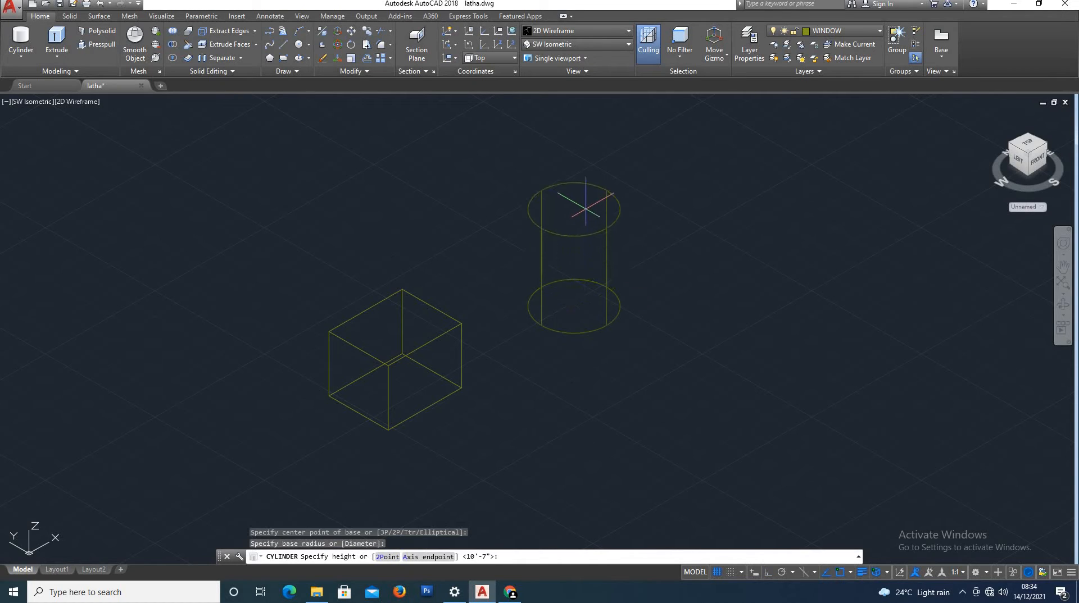
click(586, 209)
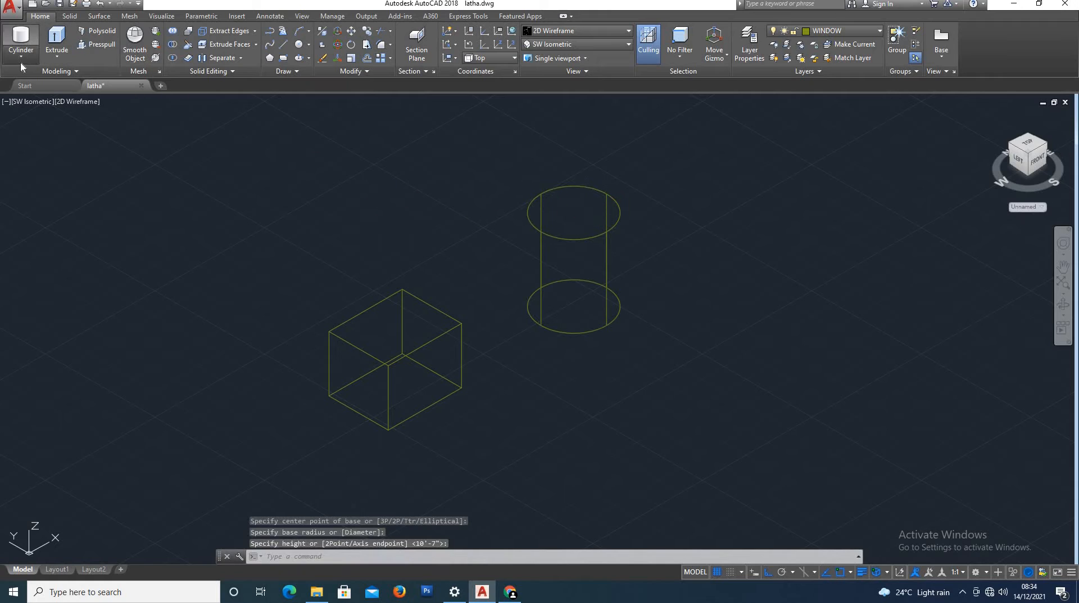
Step: Draw a solid cone with a base radius of about 5'-7" on the far side of the cylinder from the box
click(20, 56)
click(23, 135)
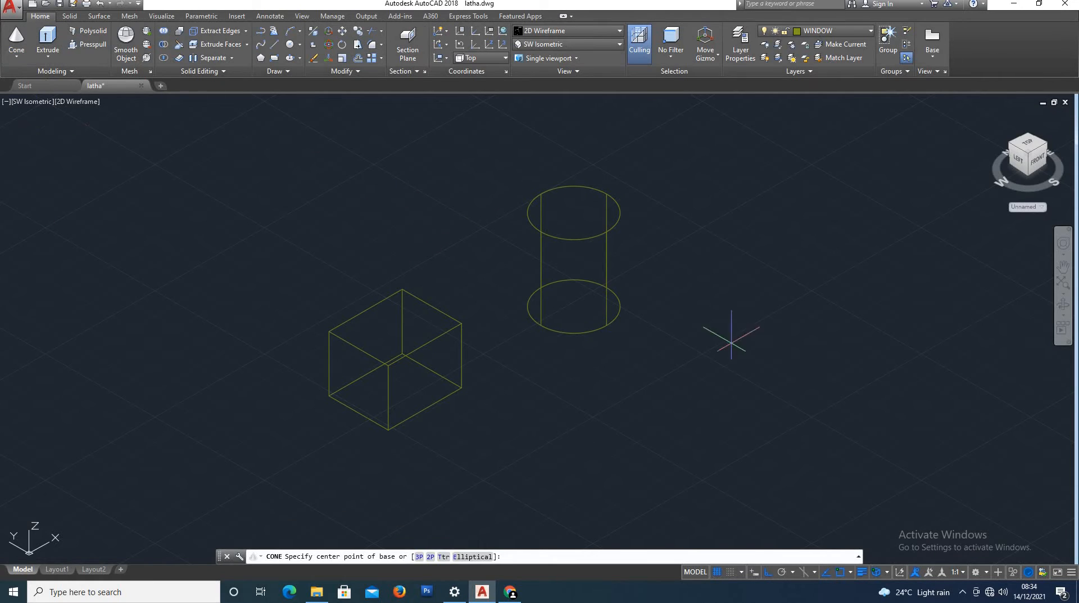
click(778, 349)
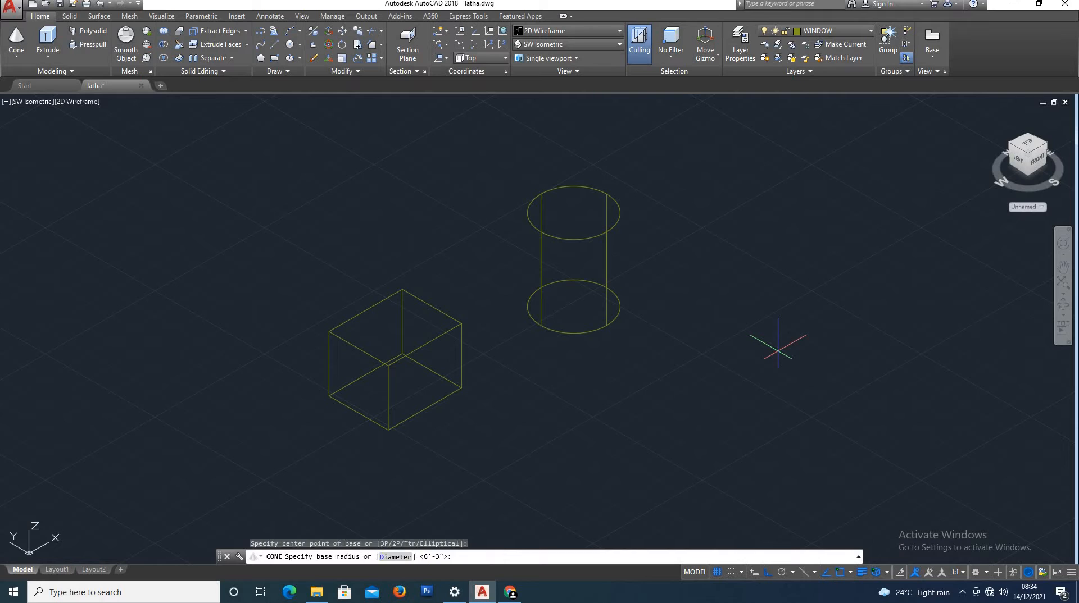
click(787, 323)
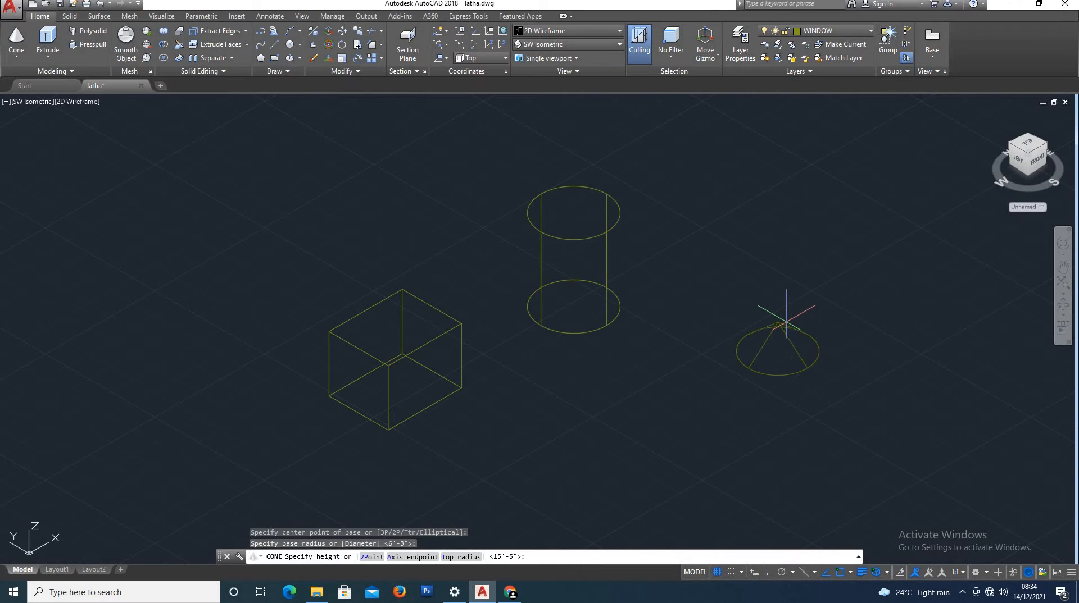
click(775, 262)
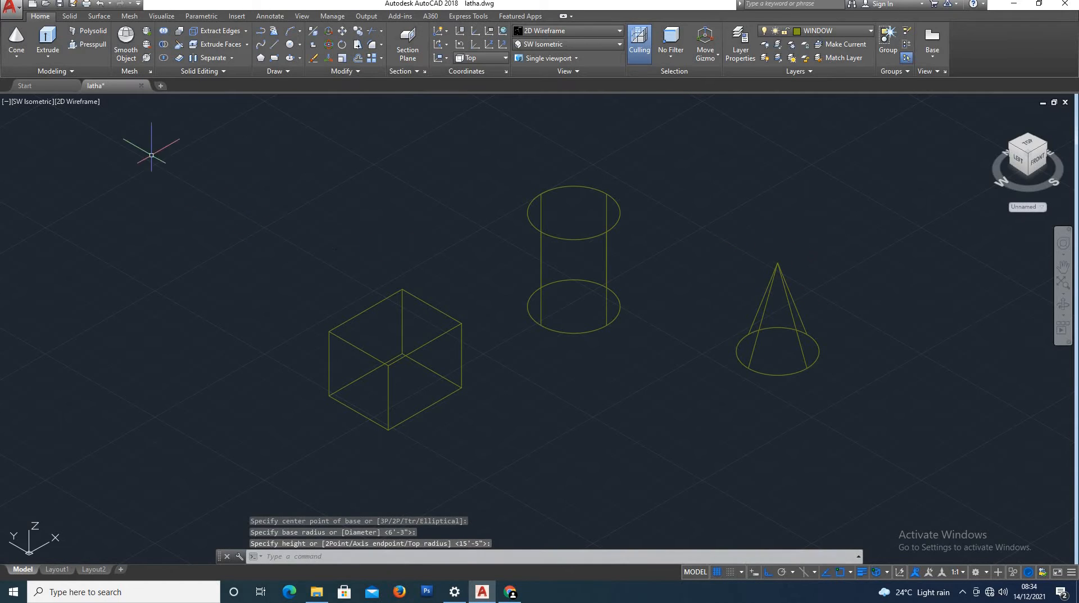
Step: Draw a solid sphere below the cylinder, between the box and the cone
click(16, 55)
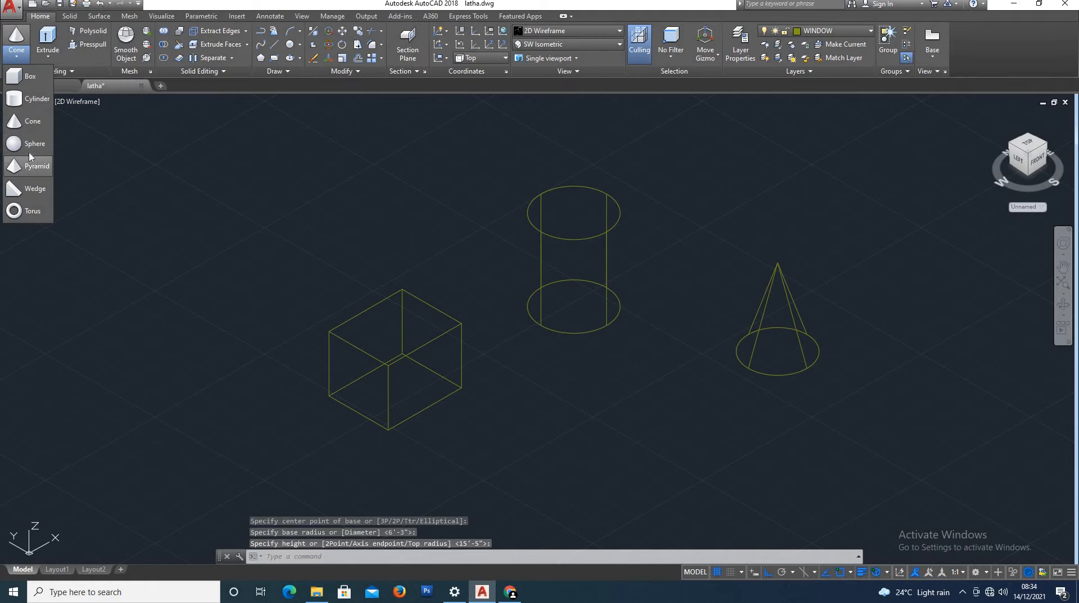
click(27, 143)
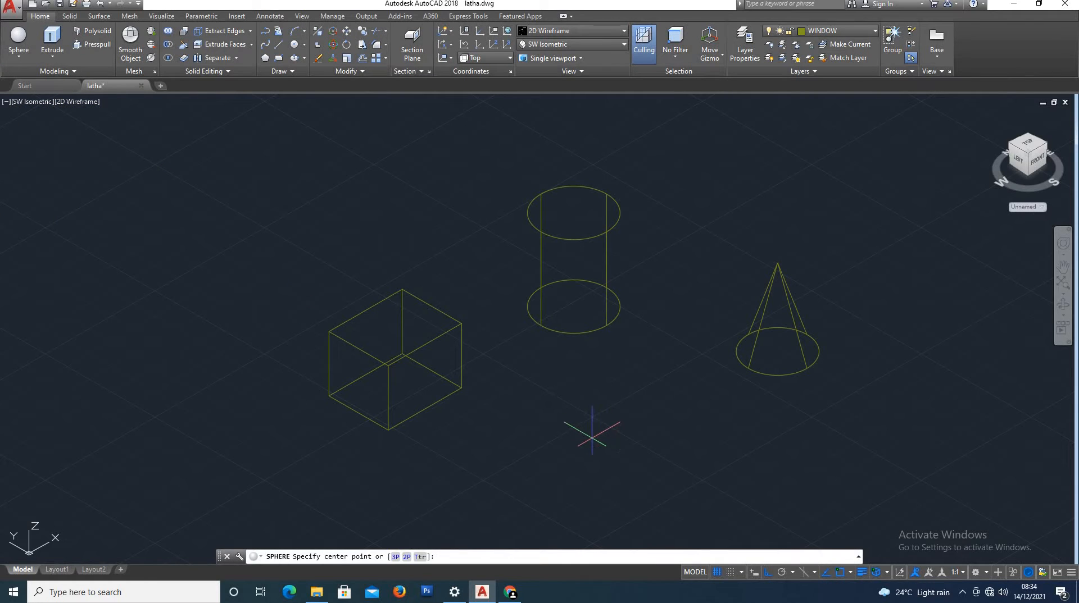
click(590, 435)
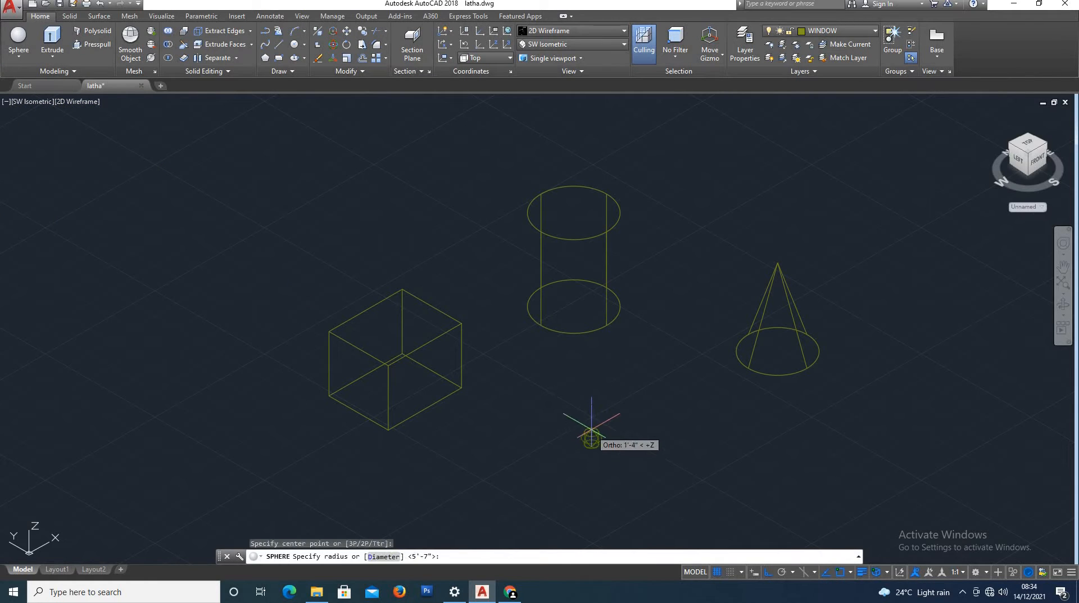
click(607, 388)
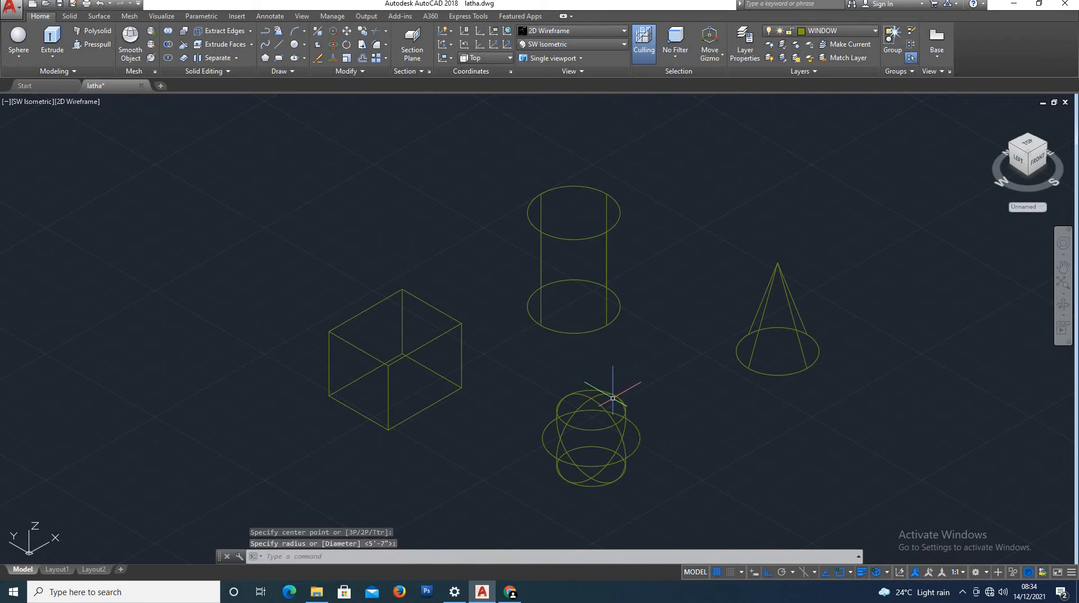
Step: Display the box, cylinder, cone and sphere in the Conceptual visual style and examine their shading
click(564, 31)
click(590, 55)
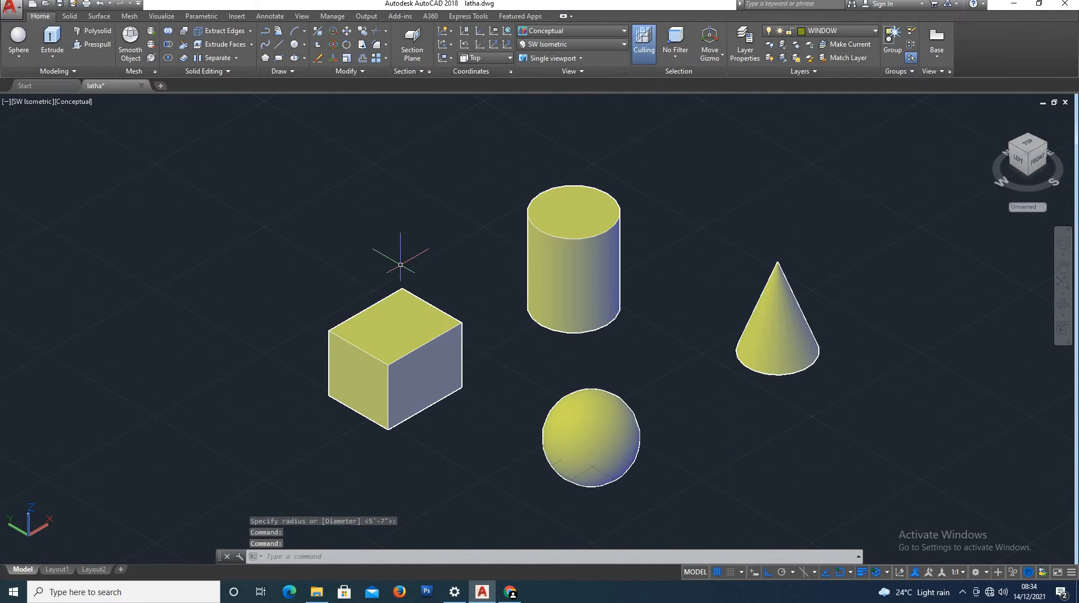
scroll(396, 264, down, 2)
scroll(499, 365, up, 3)
scroll(498, 365, down, 2)
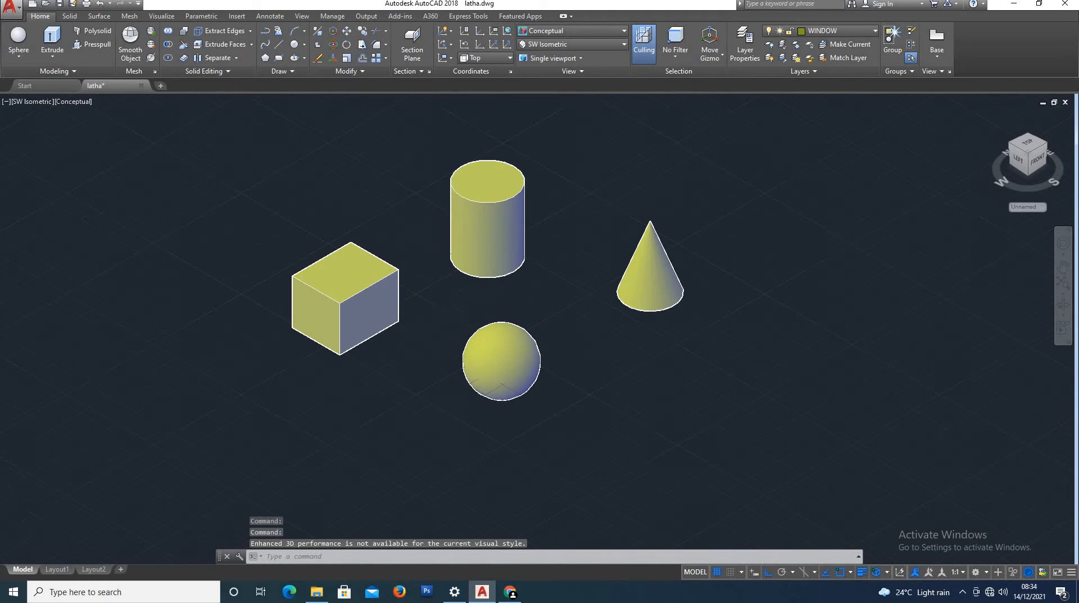
scroll(489, 349, up, 2)
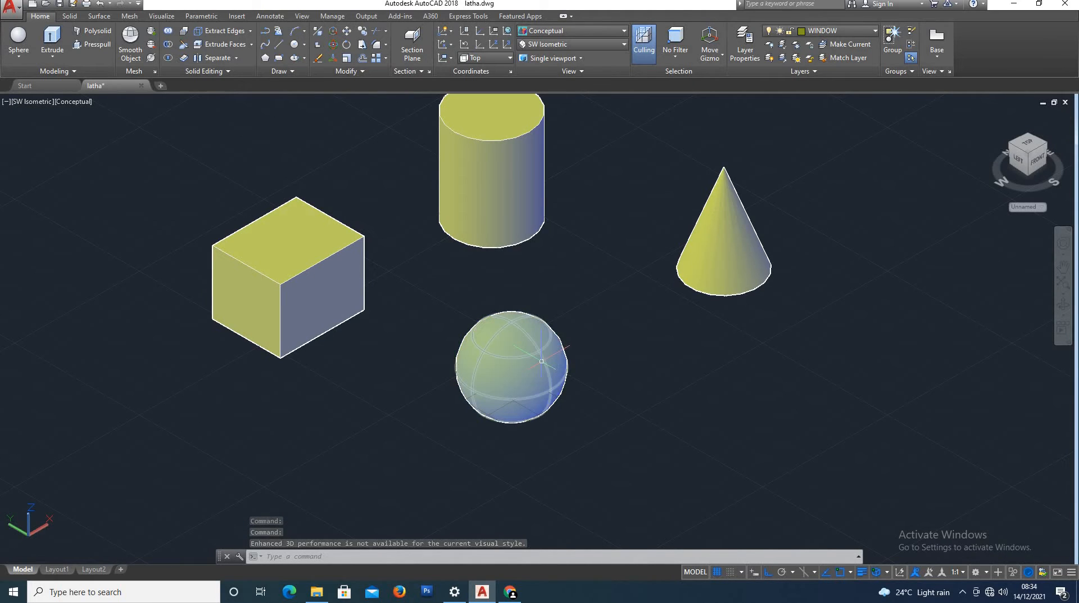
scroll(562, 326, up, 4)
Step: Draw a solid pyramid in front of the box, away from the cylinder, with a base radius of about 11'-6"
scroll(568, 328, down, 8)
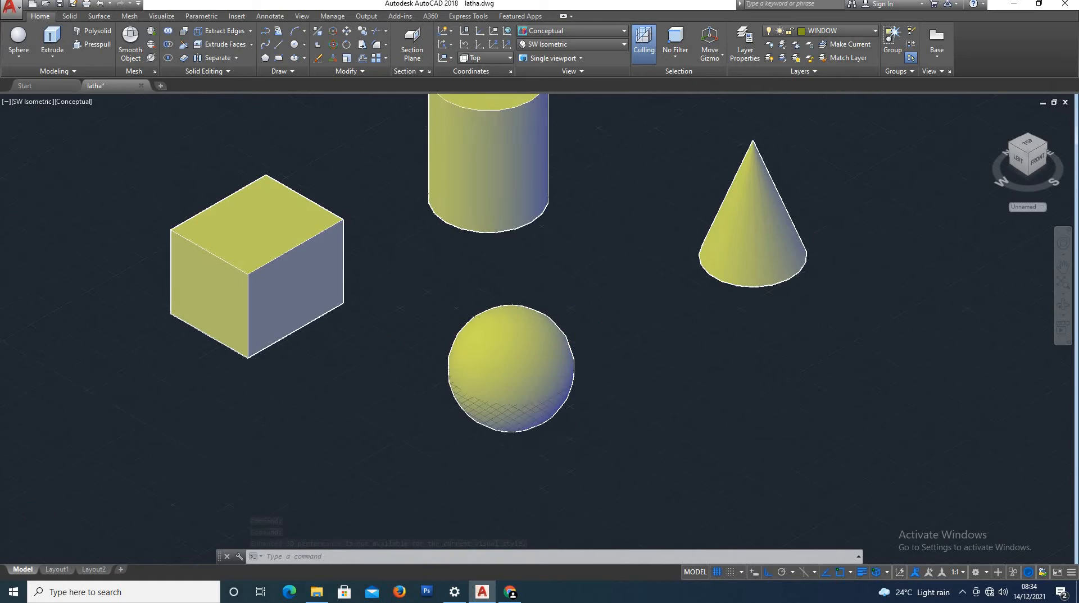
click(19, 56)
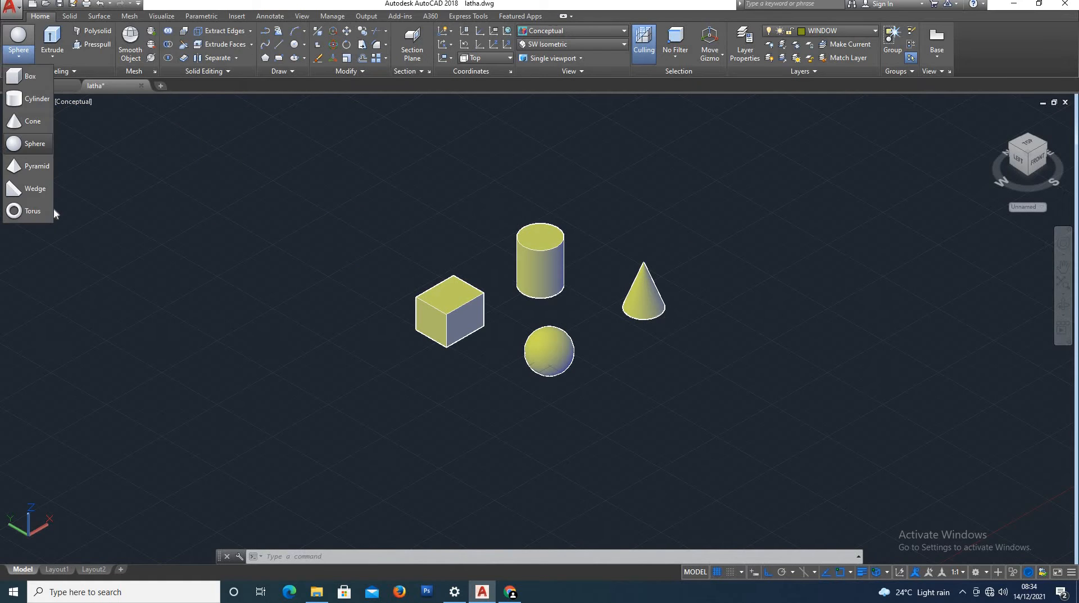
click(36, 166)
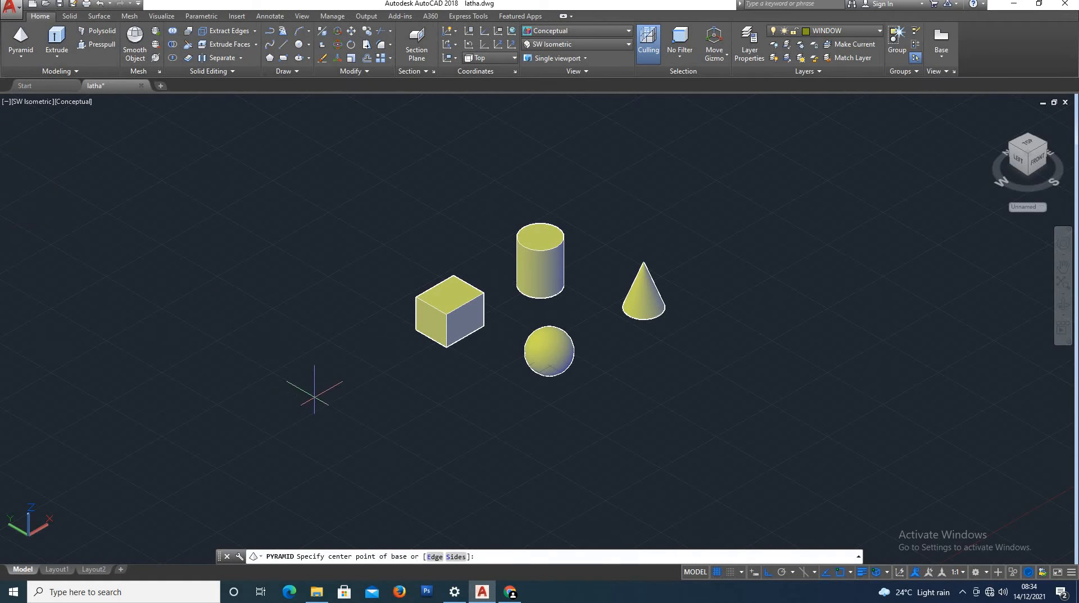
click(315, 395)
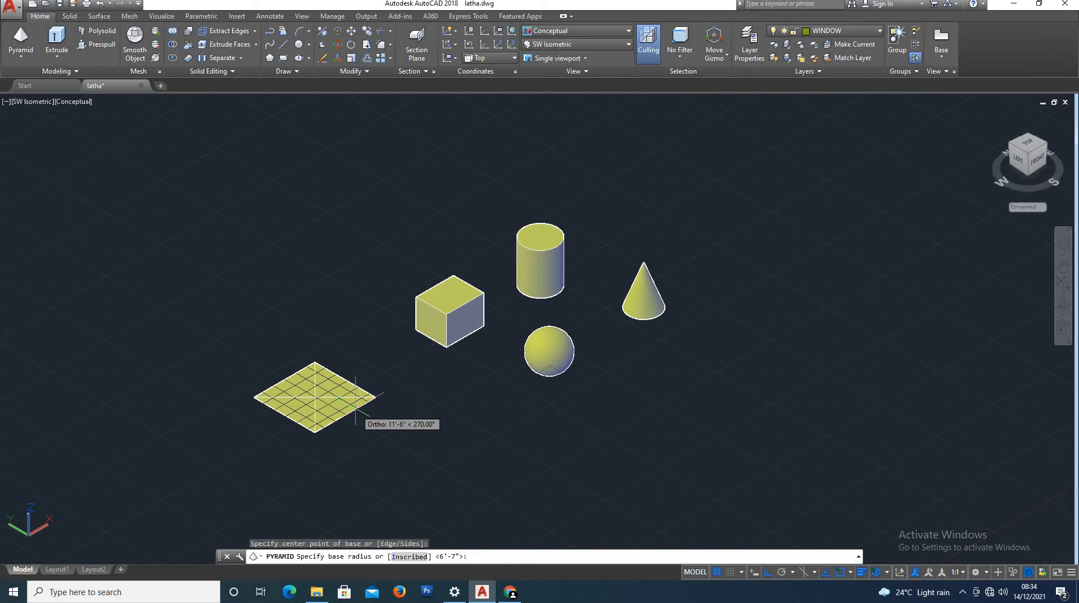
click(354, 405)
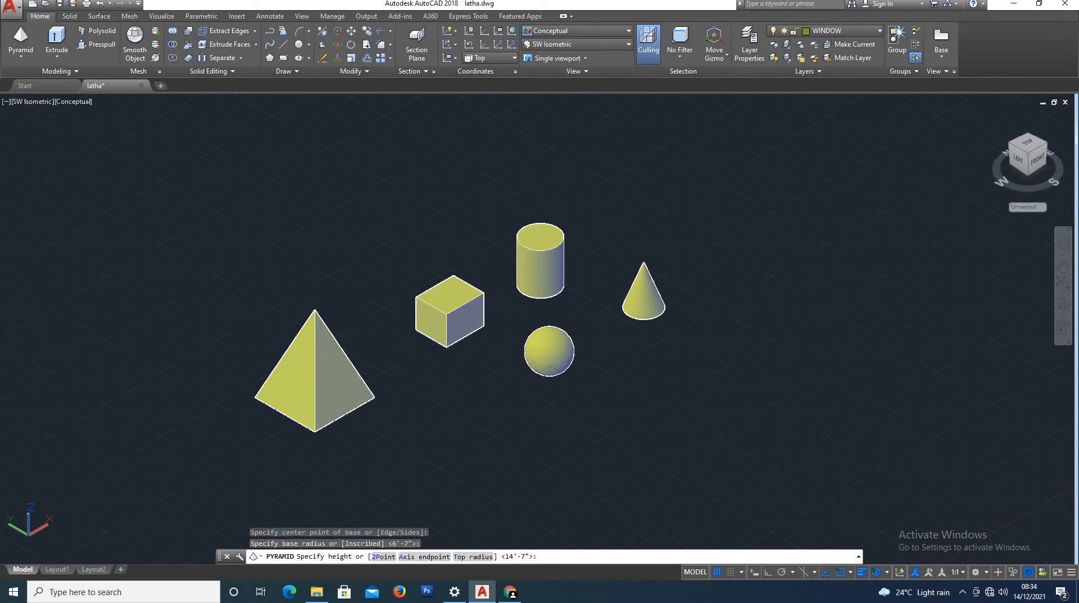
click(344, 303)
Step: Draw a low solid wedge with a long rectangular base on the far side of the cone from the sphere
click(21, 57)
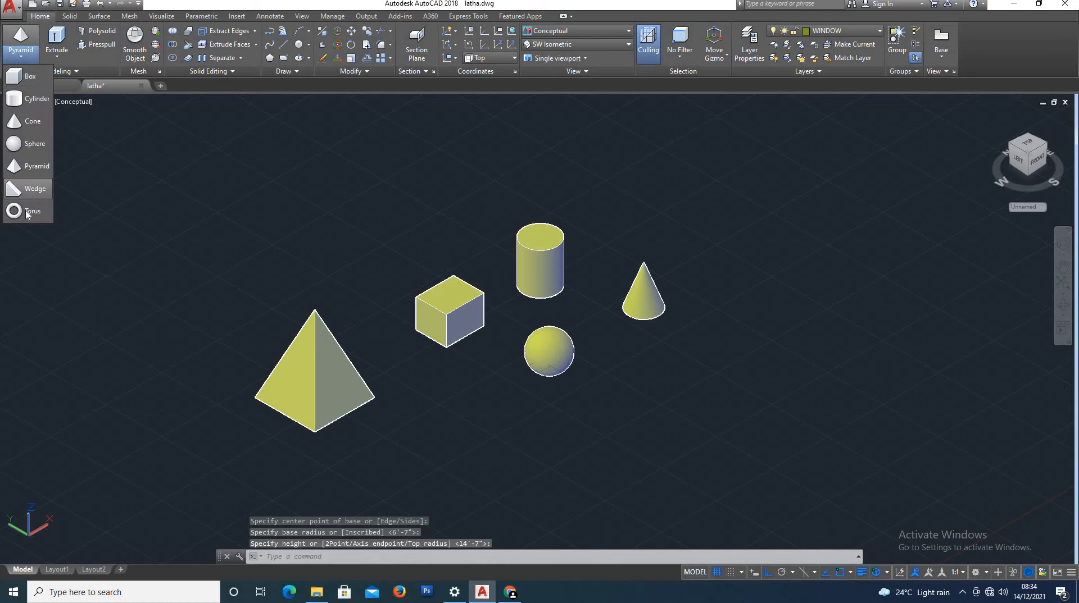
click(25, 191)
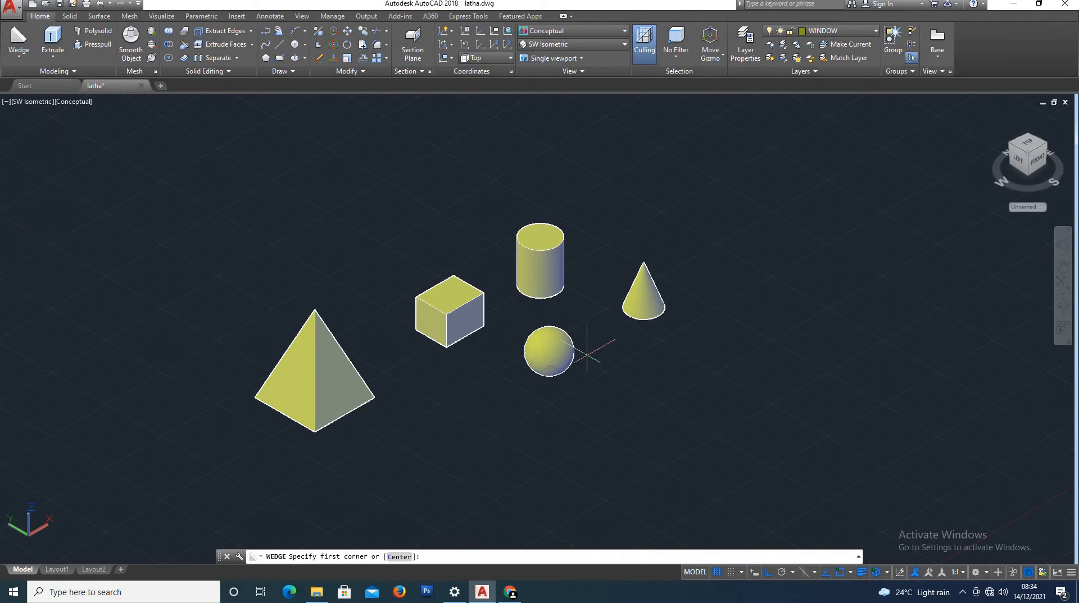
click(767, 366)
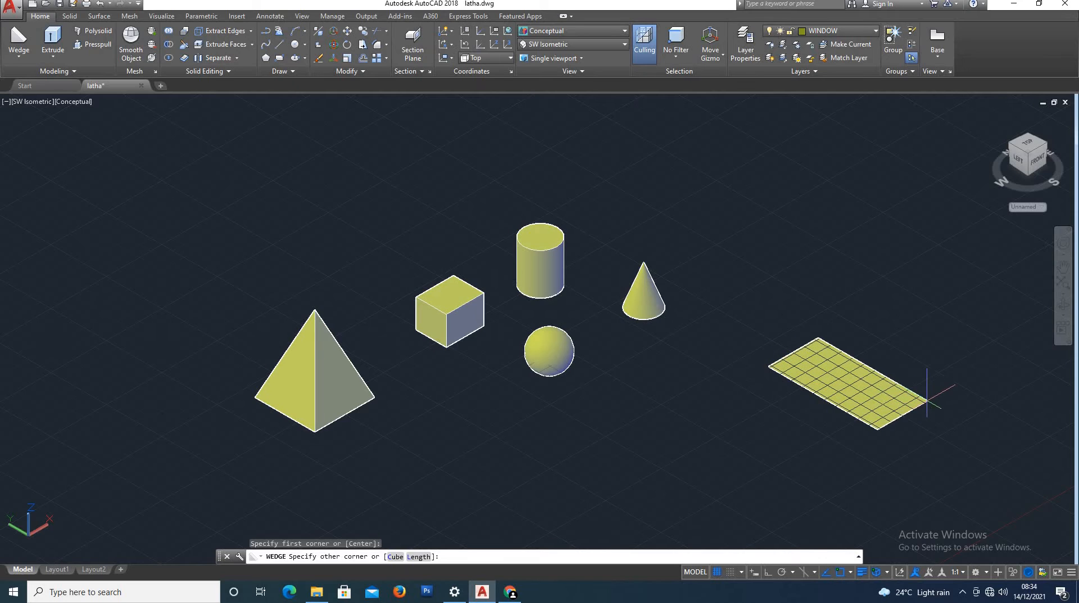
click(931, 400)
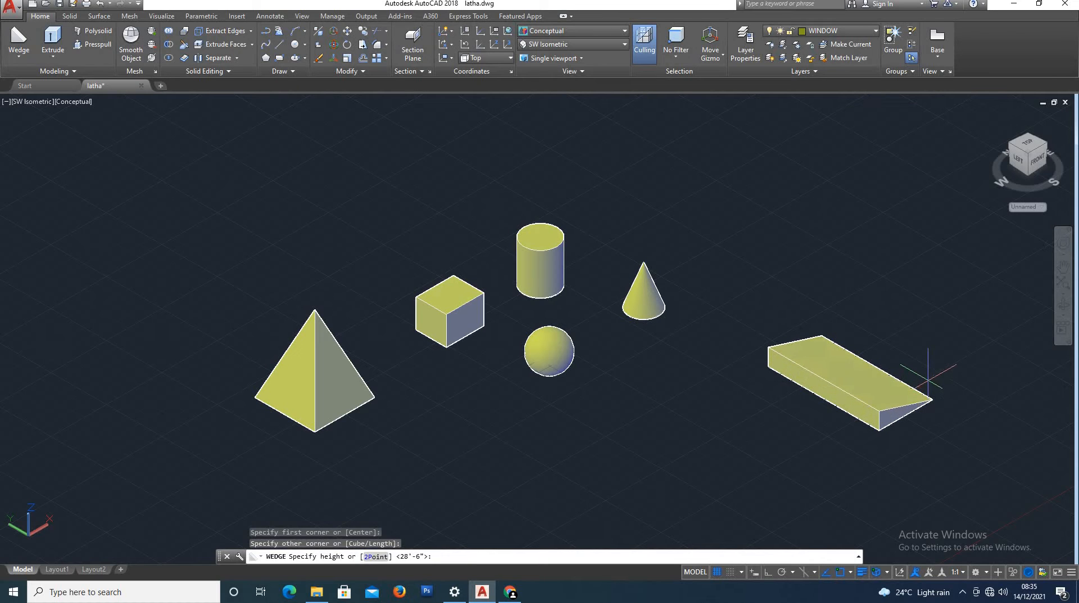
click(928, 378)
scroll(923, 418, up, 3)
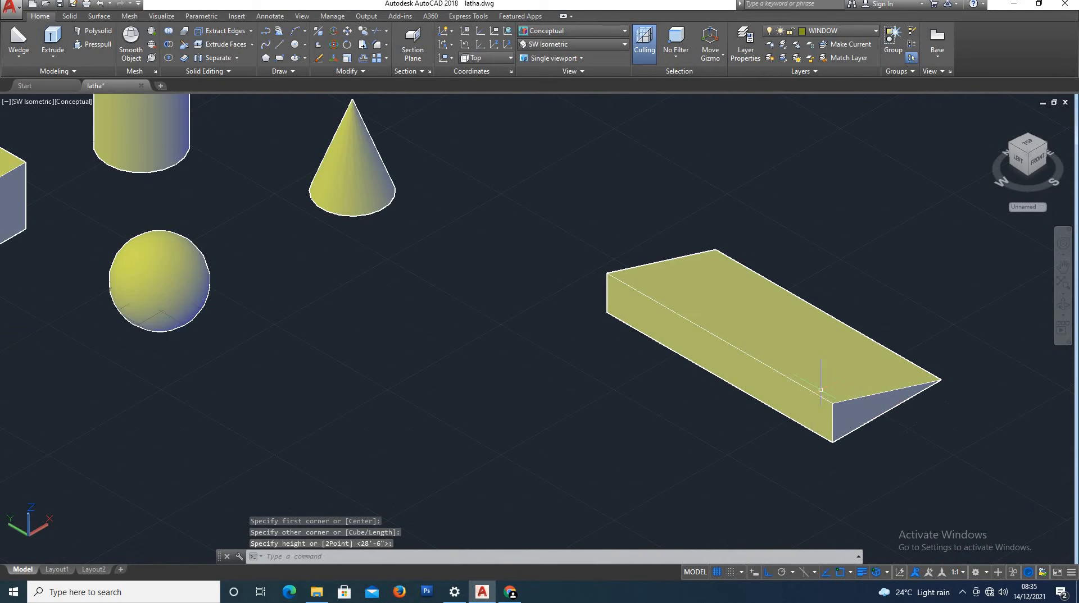
scroll(823, 393, down, 4)
scroll(893, 397, up, 3)
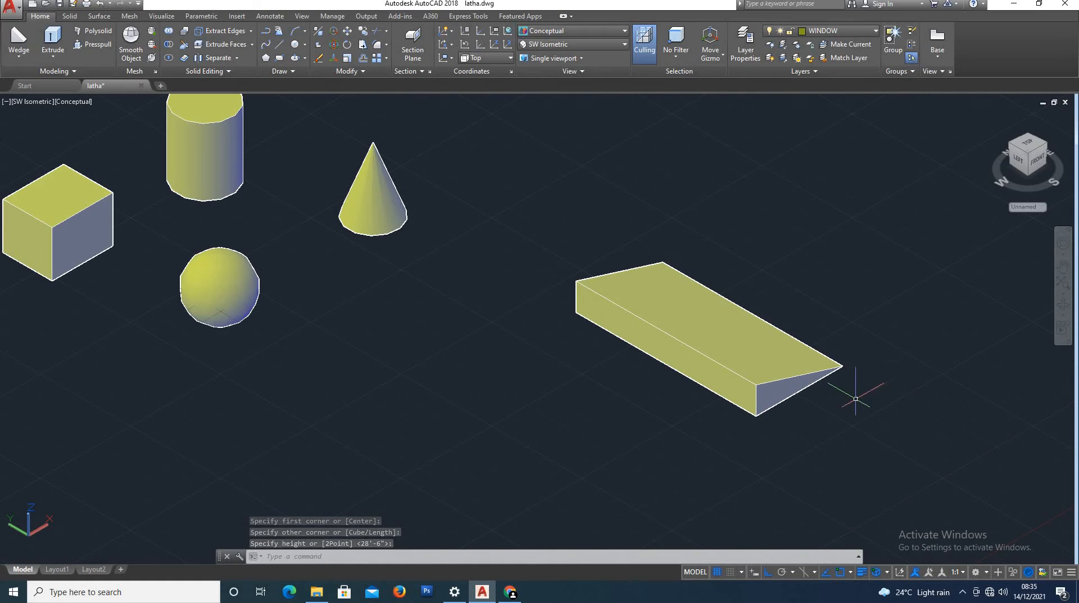
Step: Try a torus below the sphere with a radius of about 37'-5" and a tube radius of about 46'-4", and erase it
scroll(288, 248, down, 4)
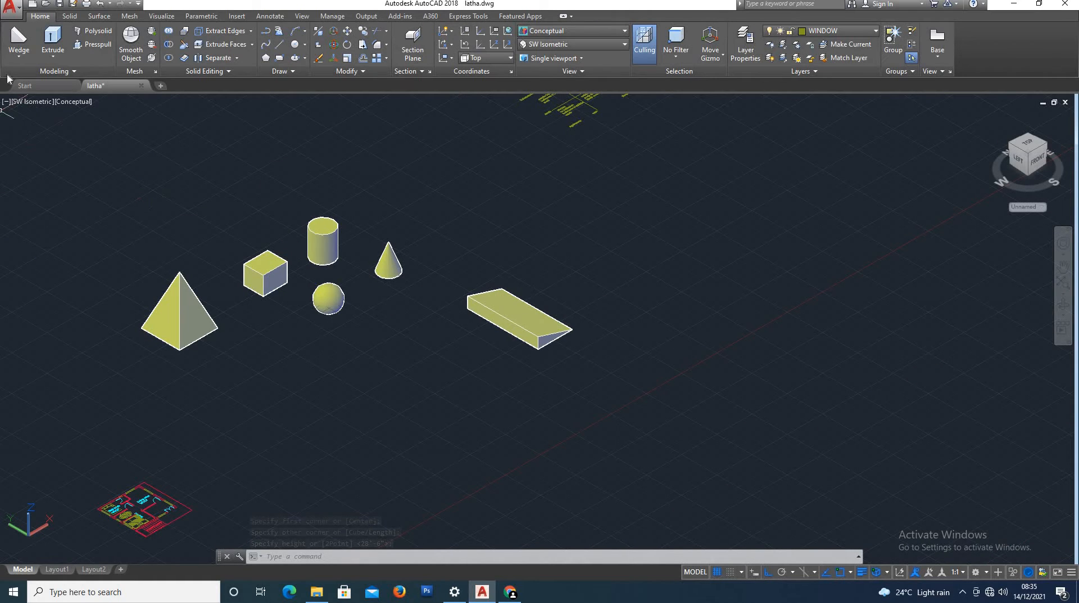
click(19, 56)
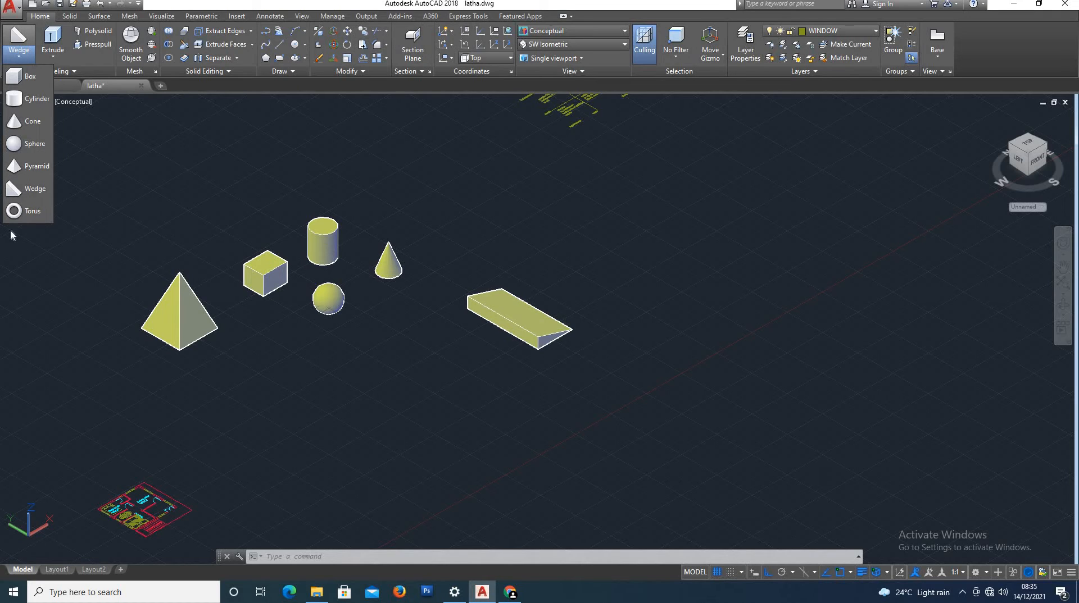
click(22, 215)
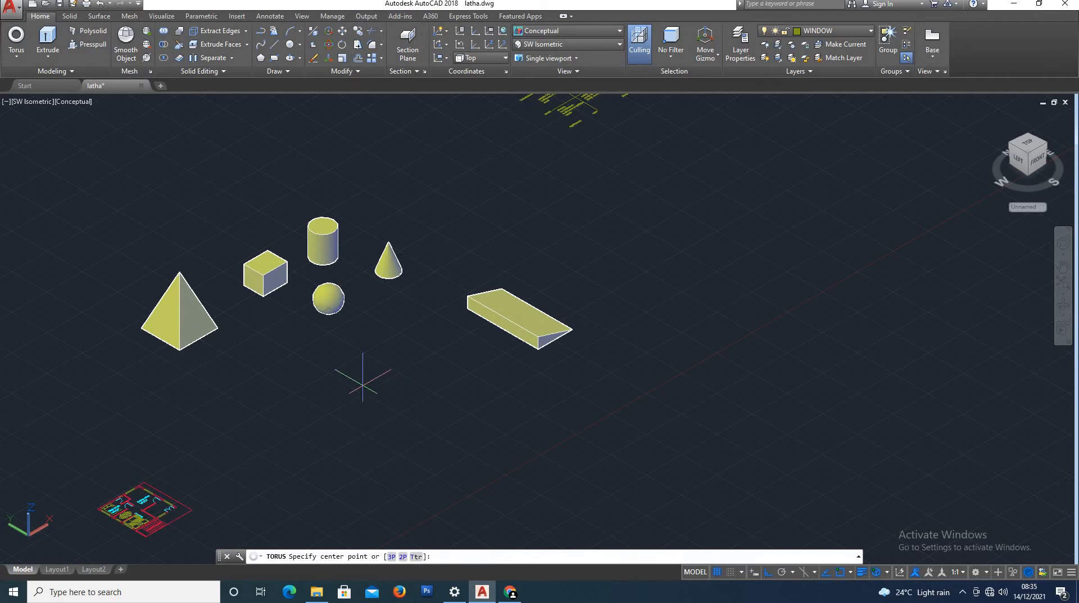
click(361, 386)
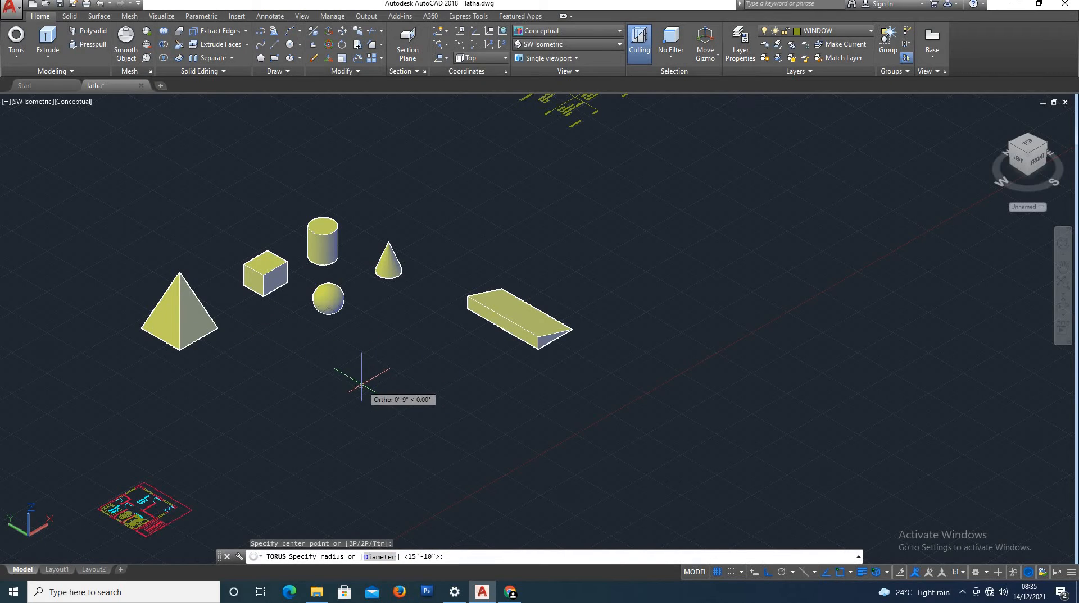
click(485, 383)
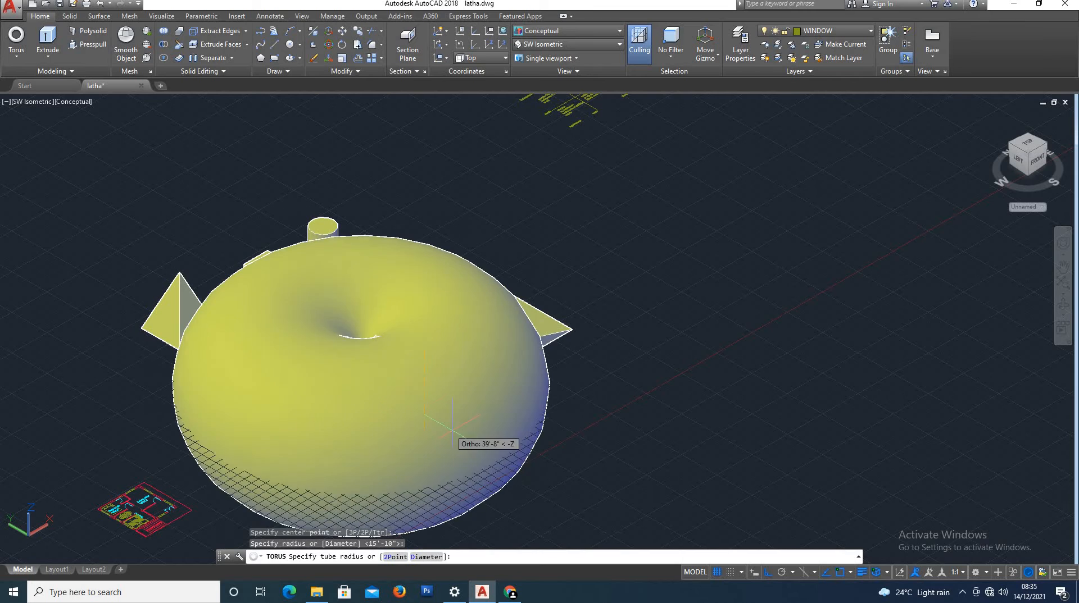
click(467, 441)
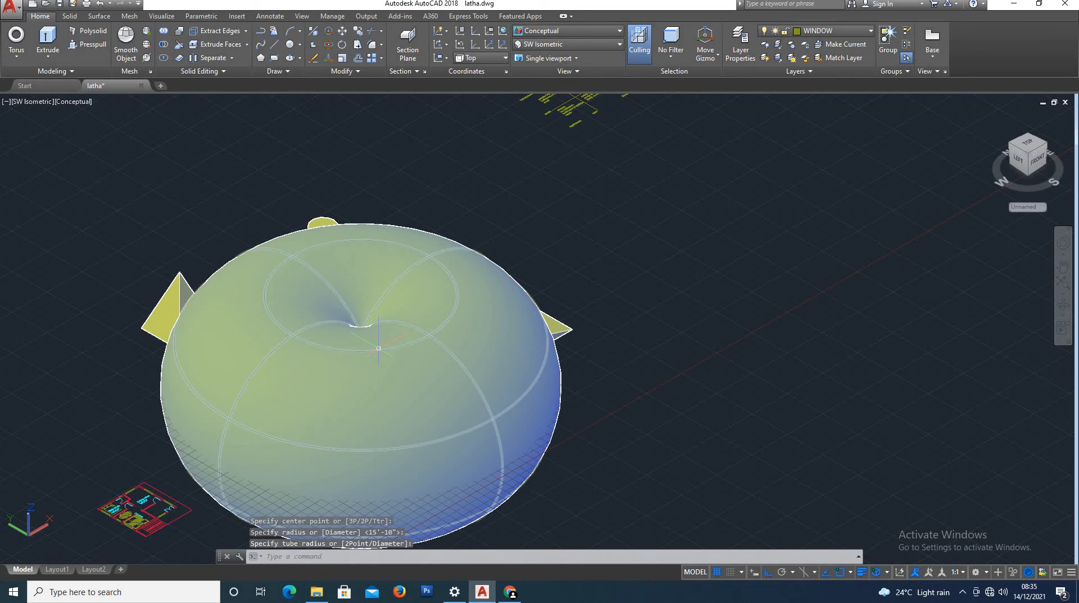
click(292, 295)
key(Delete)
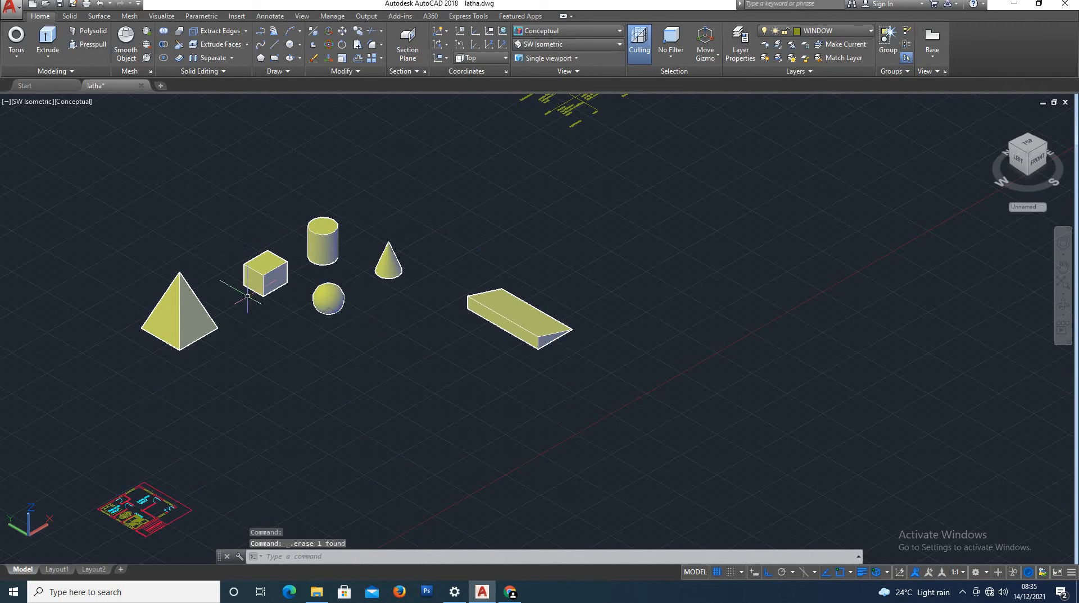
Step: Draw a small solid torus with an open centre below the sphere, clear of the other solids
click(16, 39)
click(365, 403)
click(397, 396)
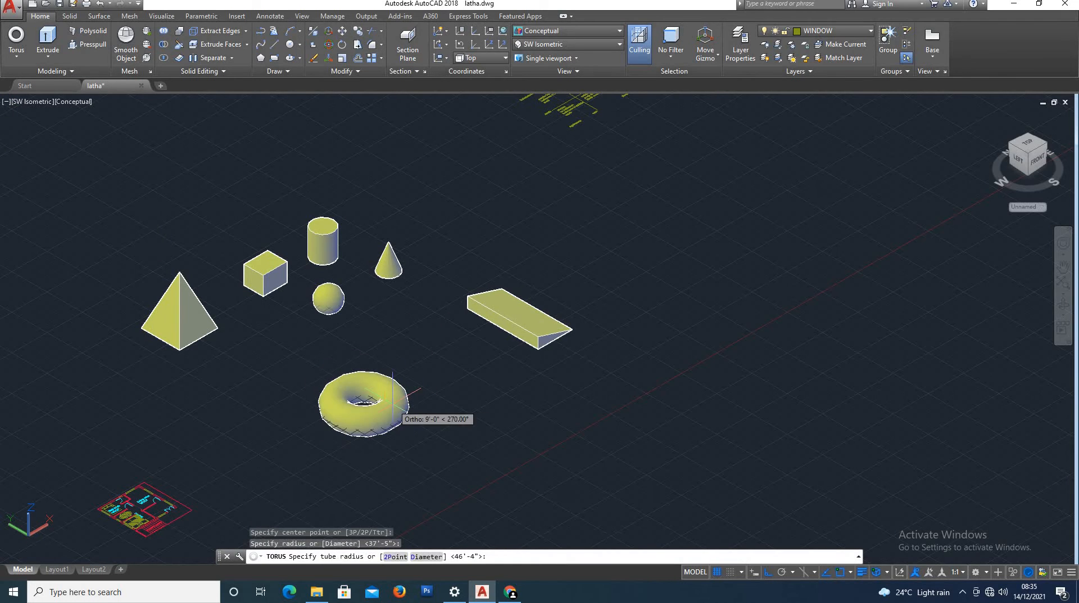
click(394, 400)
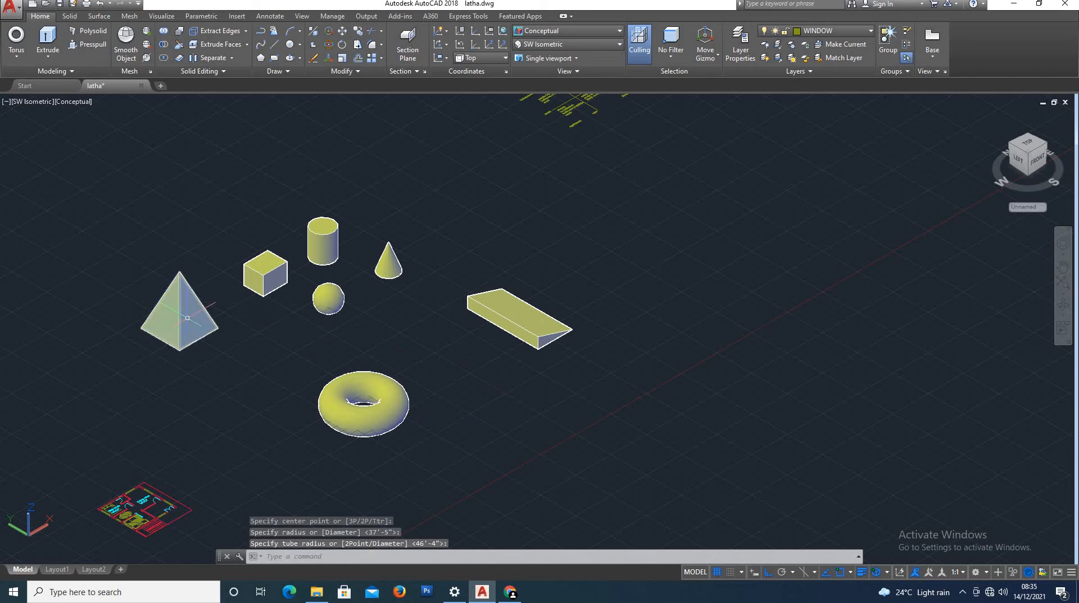
Step: Examine all seven solids in the 2D Wireframe visual style
scroll(234, 259, up, 3)
scroll(489, 301, down, 4)
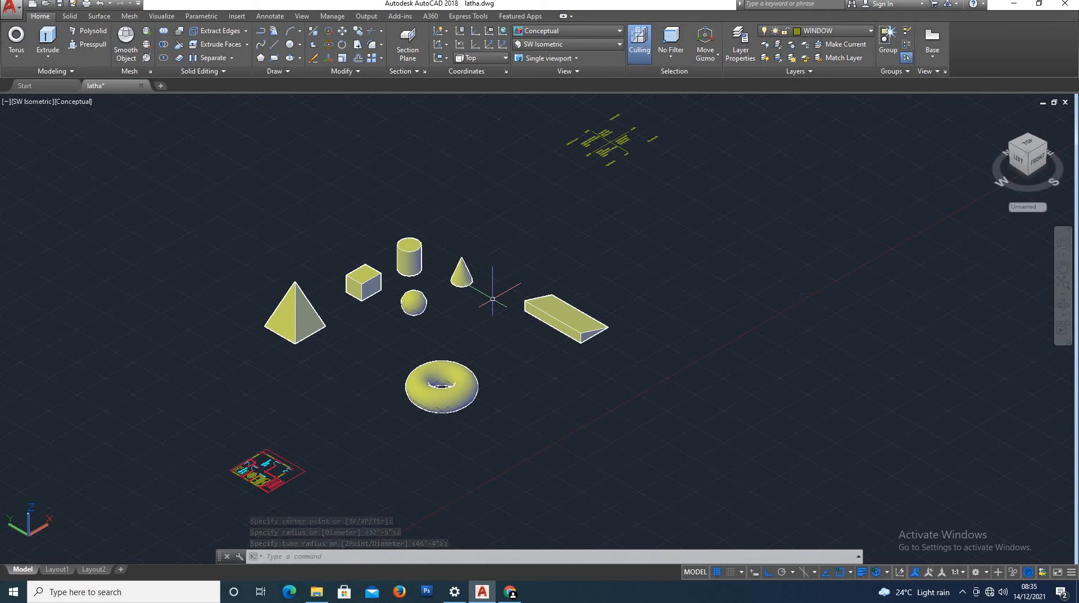
scroll(372, 263, up, 2)
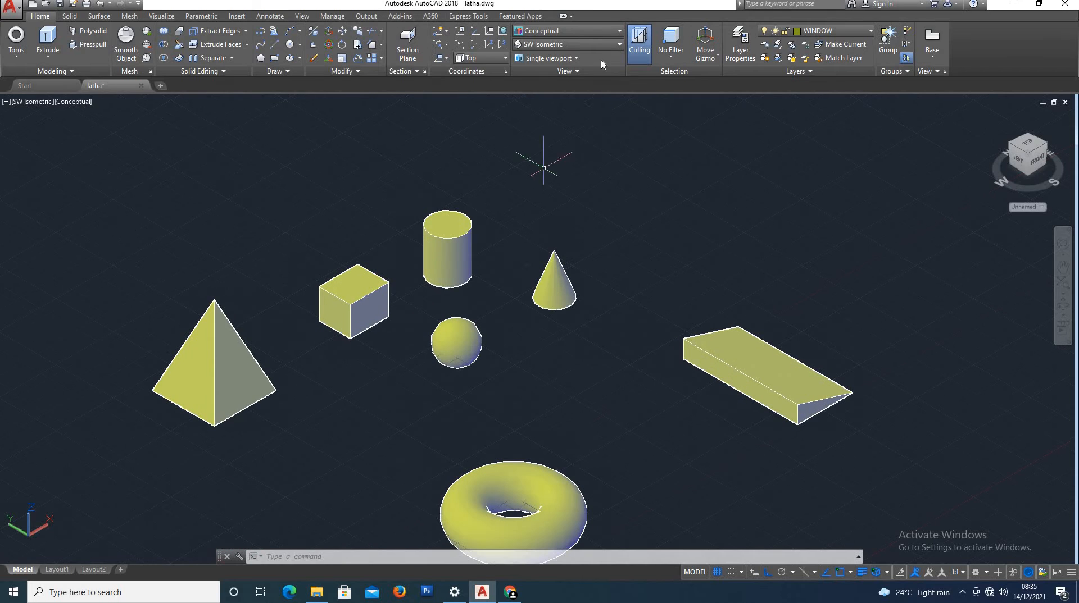
click(589, 31)
click(536, 54)
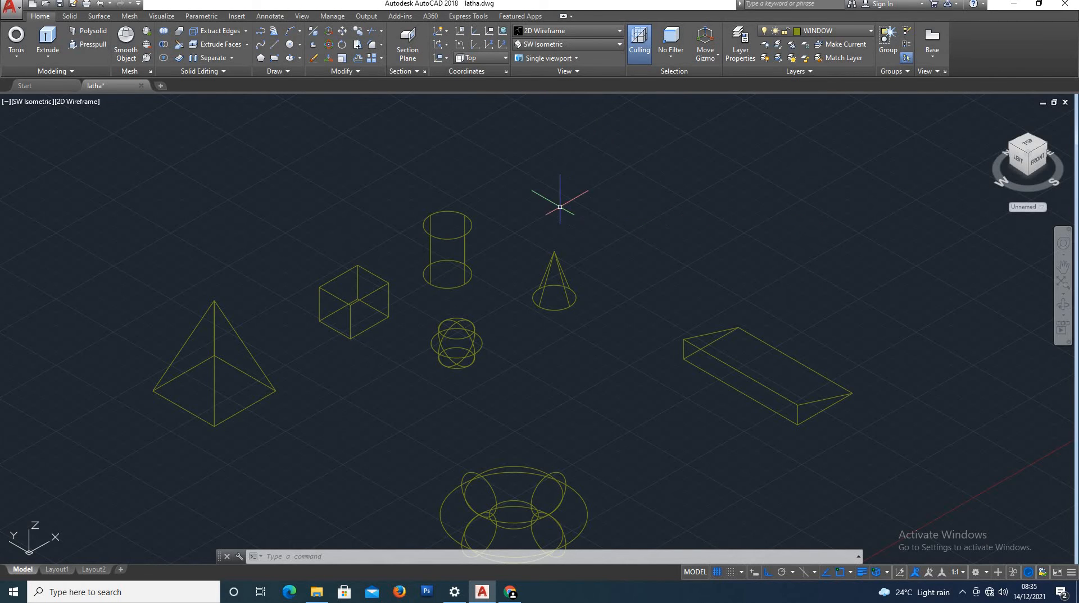
scroll(559, 206, down, 2)
scroll(718, 210, up, 1)
scroll(876, 174, down, 1)
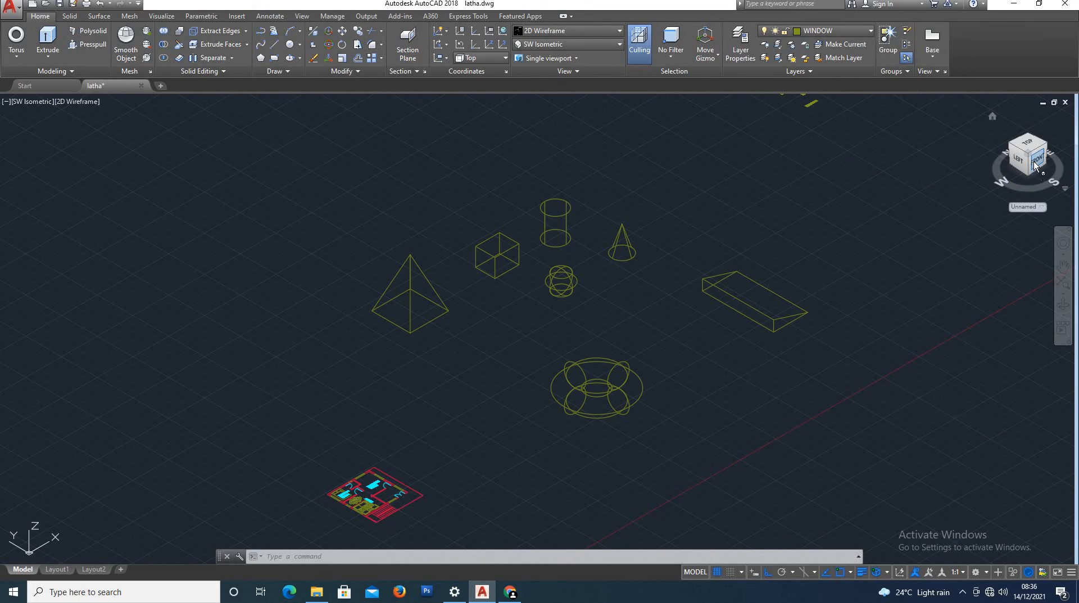
Step: Orbit the model to a custom view facing more towards the front and shade it in the Conceptual visual style
shift+middle_drag(1033, 160, 1011, 147)
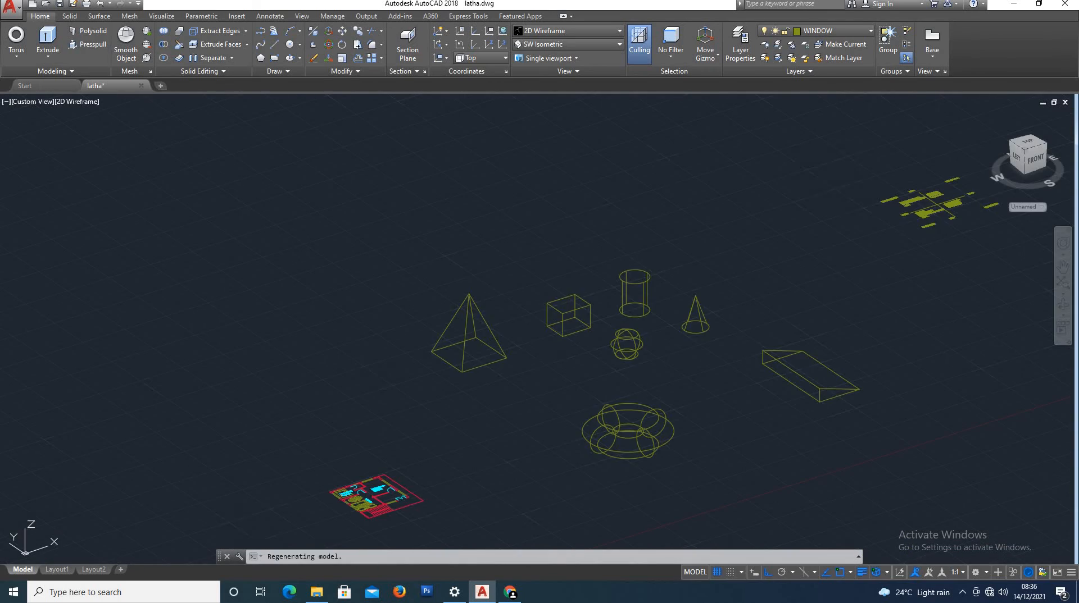
scroll(654, 335, up, 4)
scroll(631, 329, down, 3)
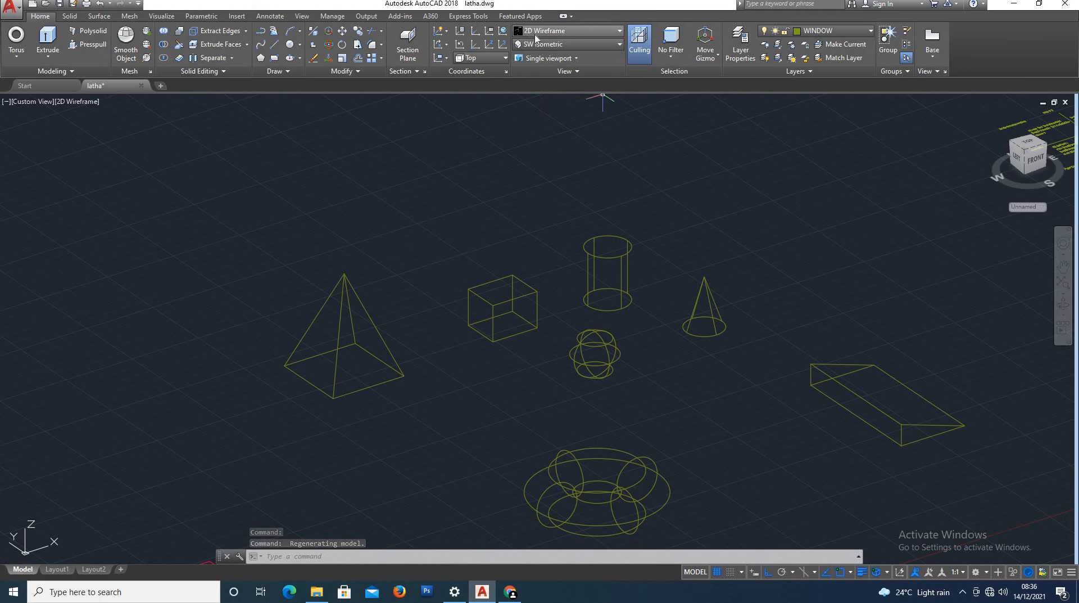
click(582, 31)
click(585, 67)
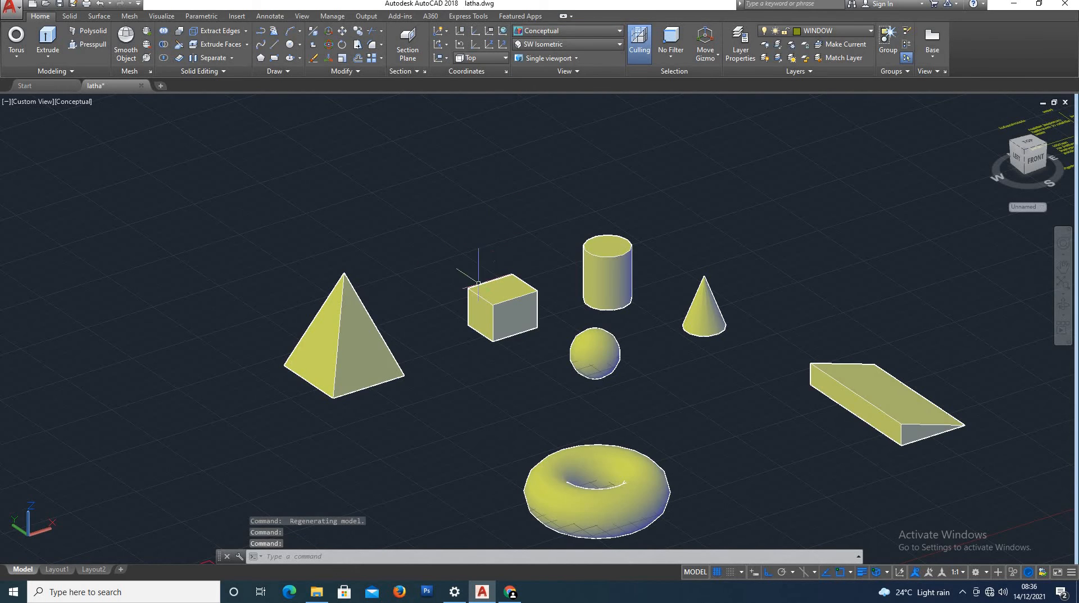
Step: Rotate the pyramid 90 degrees about the X axis through its centre with 3D Rotate
scroll(318, 381, up, 2)
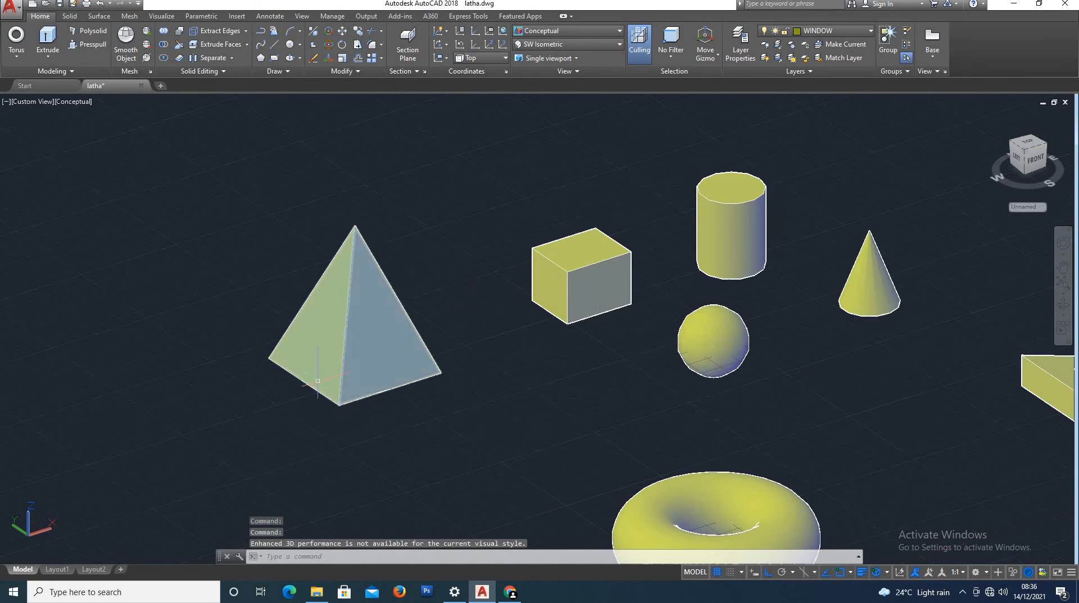
click(347, 337)
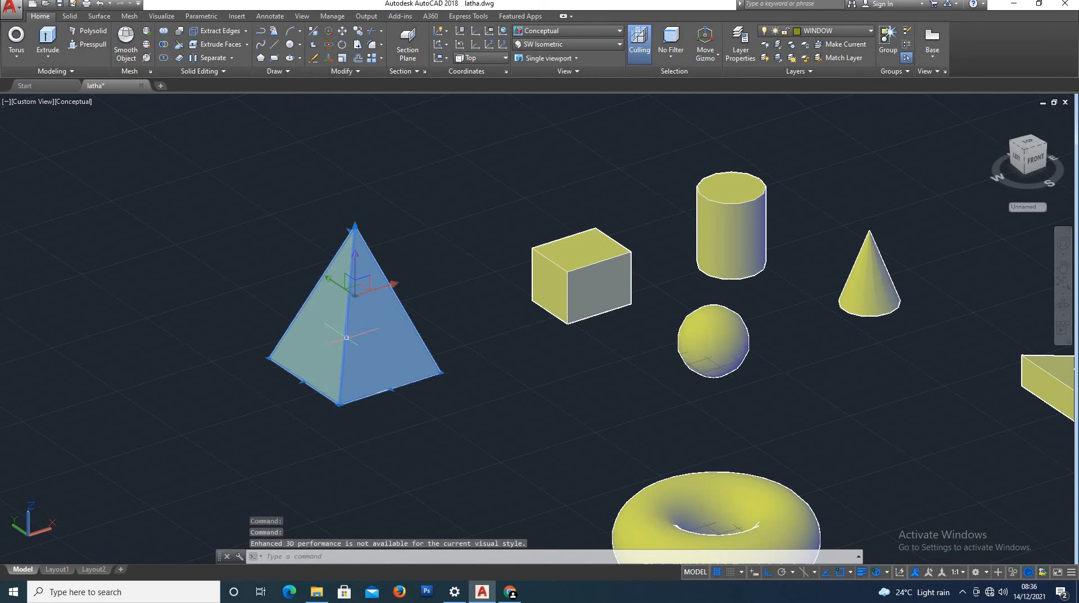
click(329, 44)
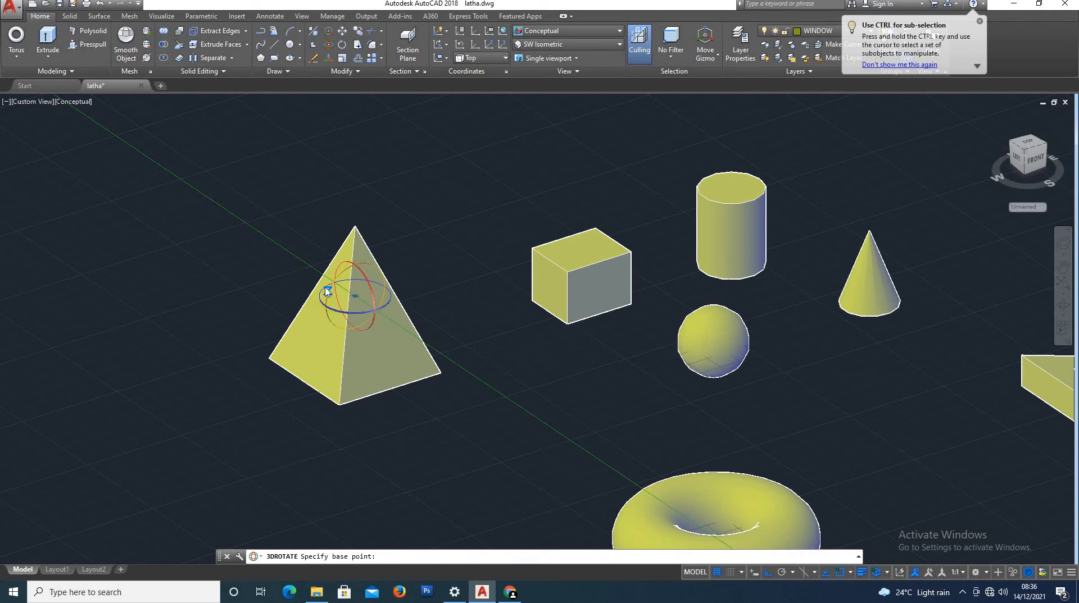
scroll(326, 290, up, 2)
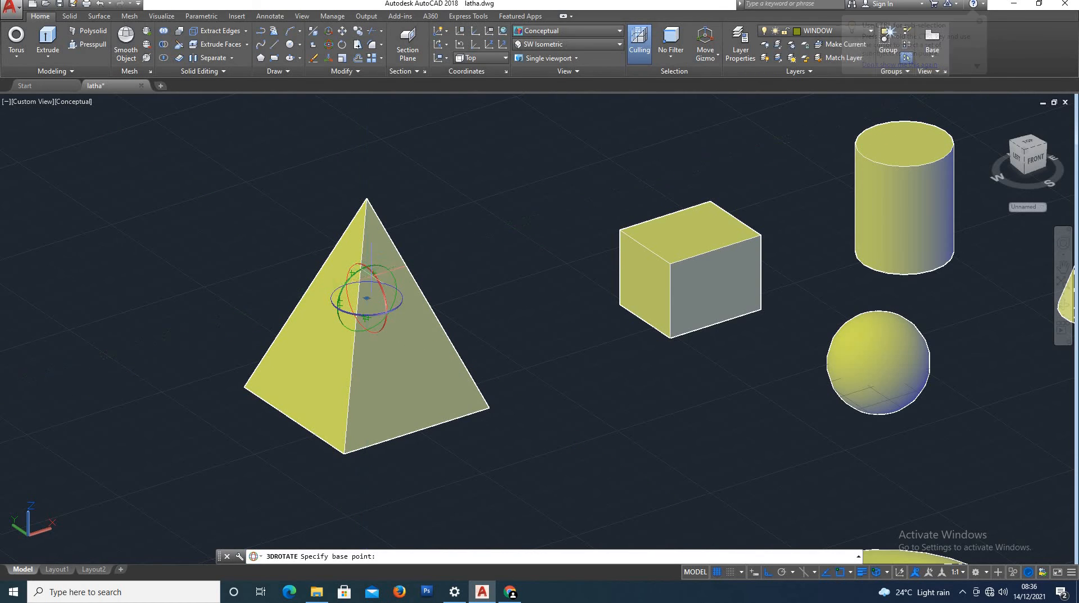
scroll(336, 279, up, 1)
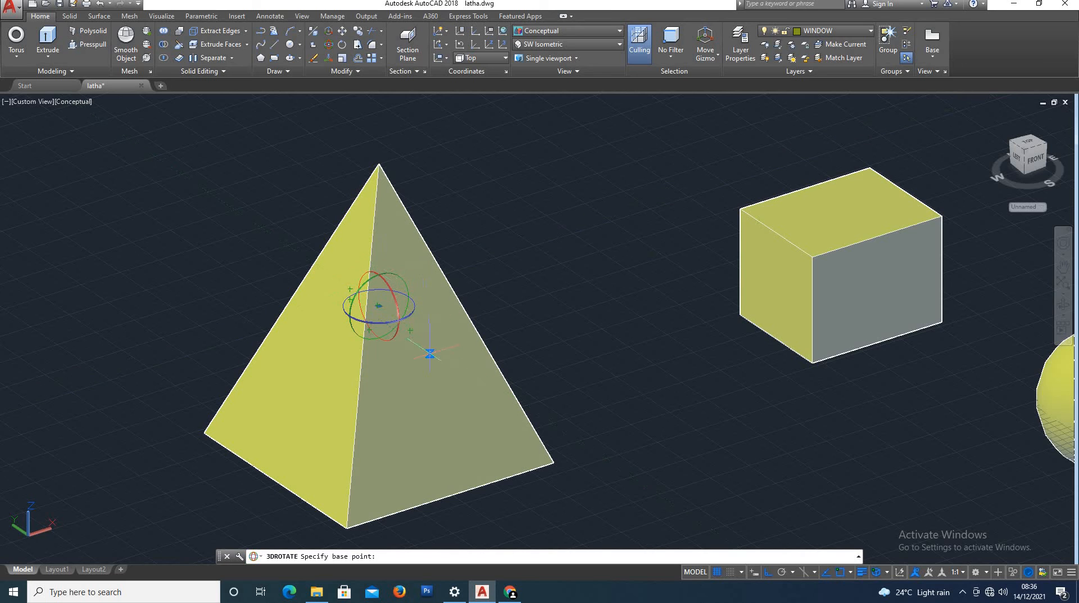
click(395, 298)
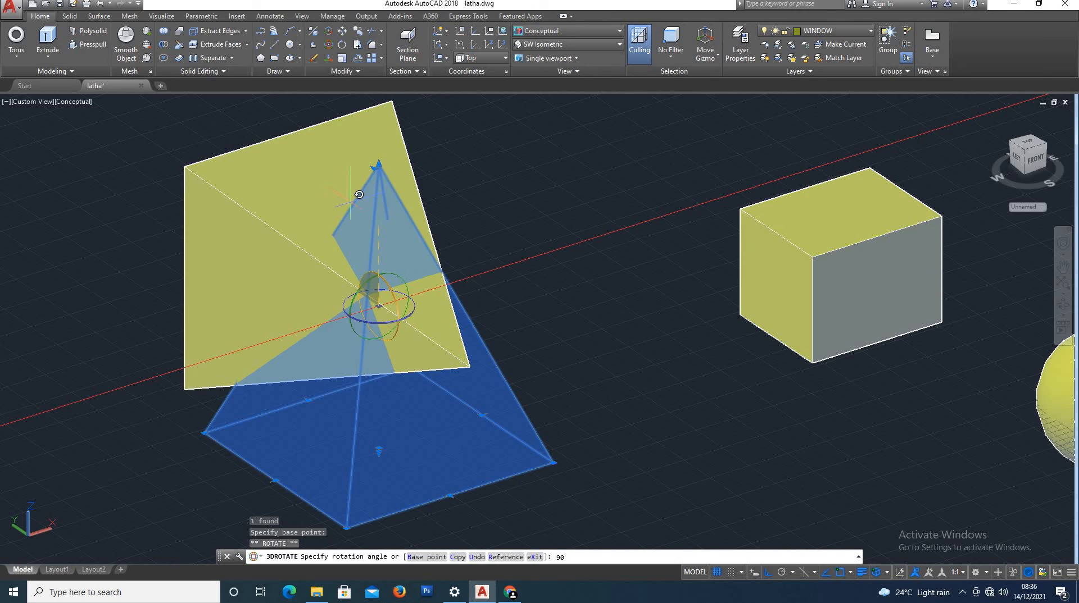
key(Return)
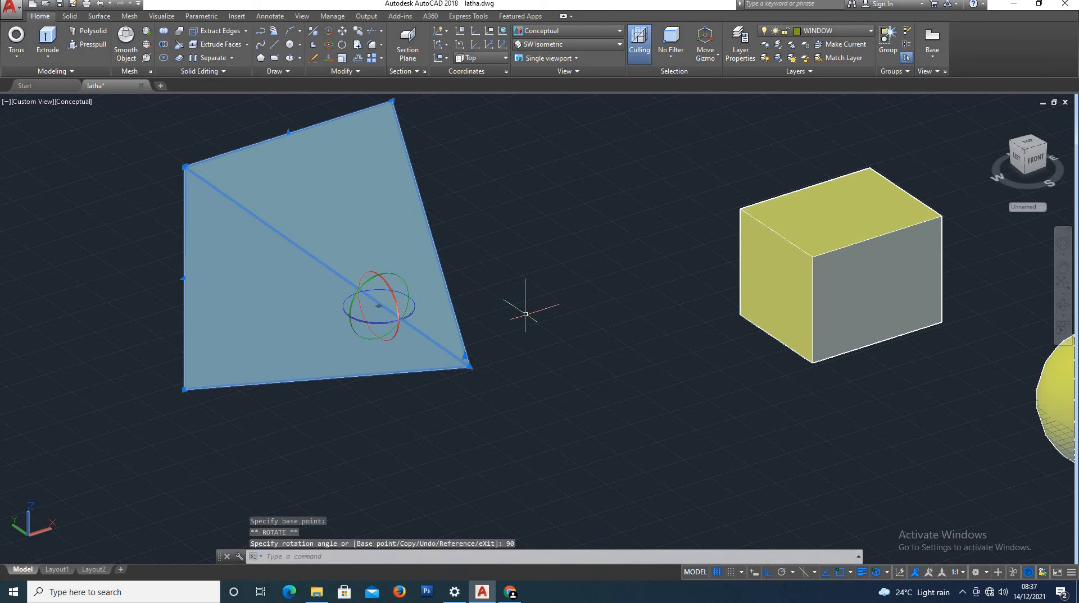
Step: Rotate a copy of the pyramid 180 degrees about the same X axis and place one more copy in that orientation
click(392, 296)
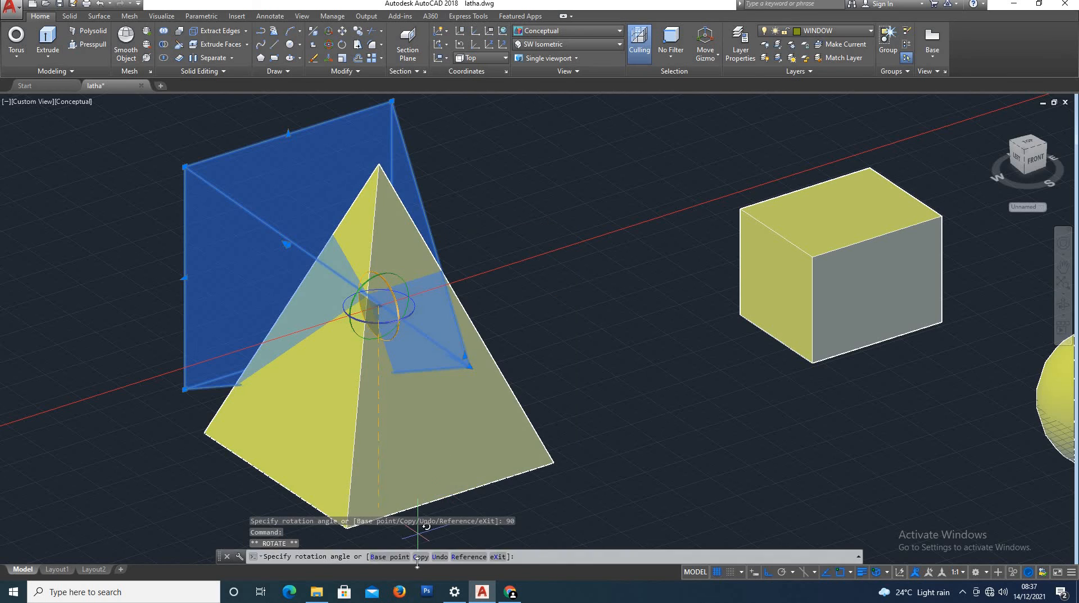
text(C)
key(Return)
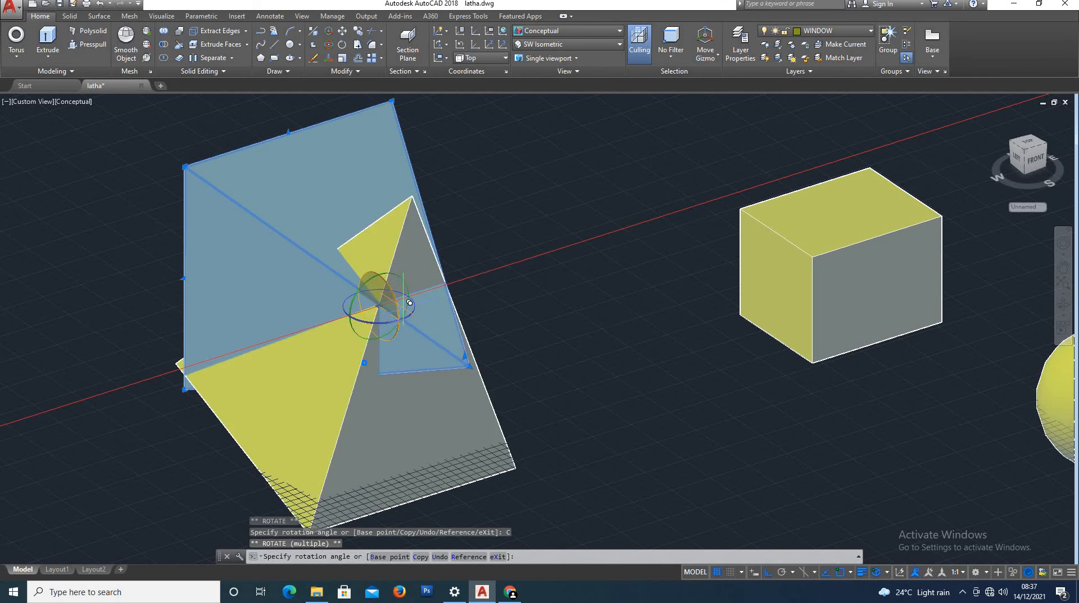
text(18)
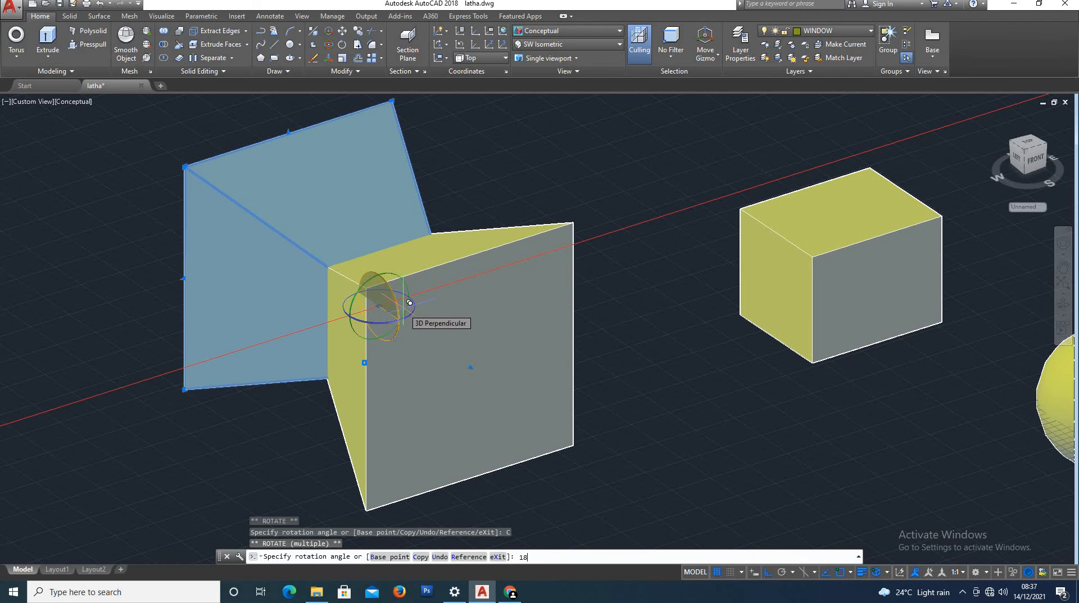
key(Return)
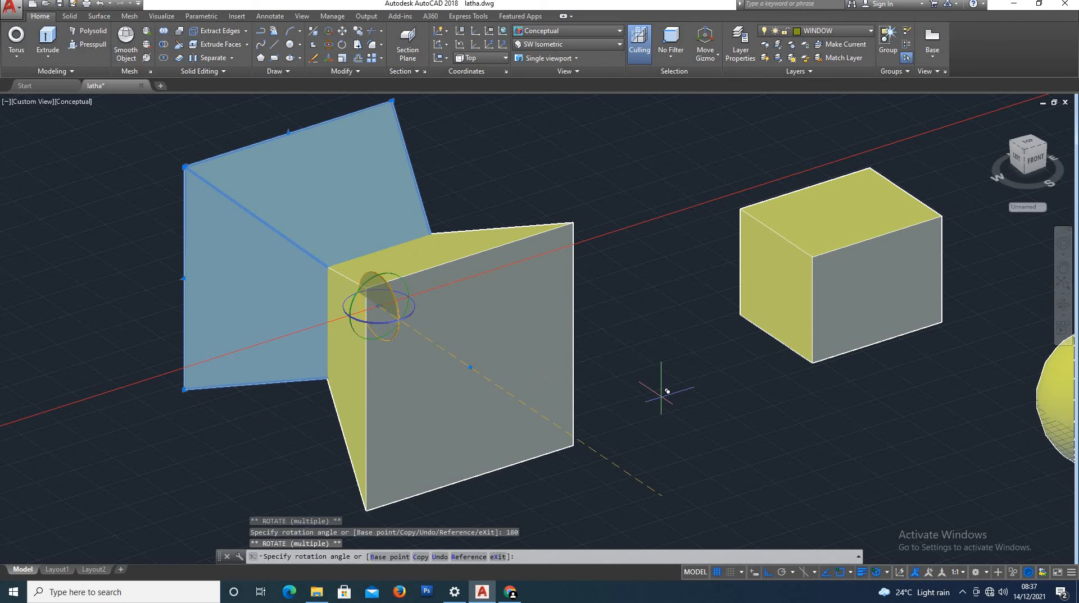
click(659, 398)
key(Escape)
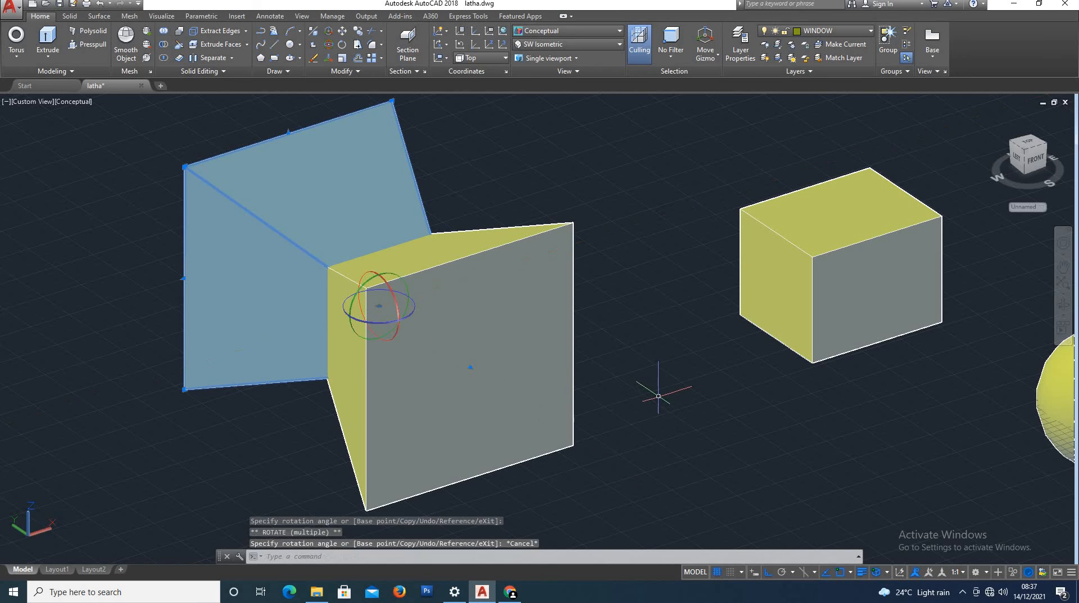
key(Escape)
Step: Separate the two overlapping pyramid copies, moving one forward and the other to the front left of the original pyramid
click(392, 371)
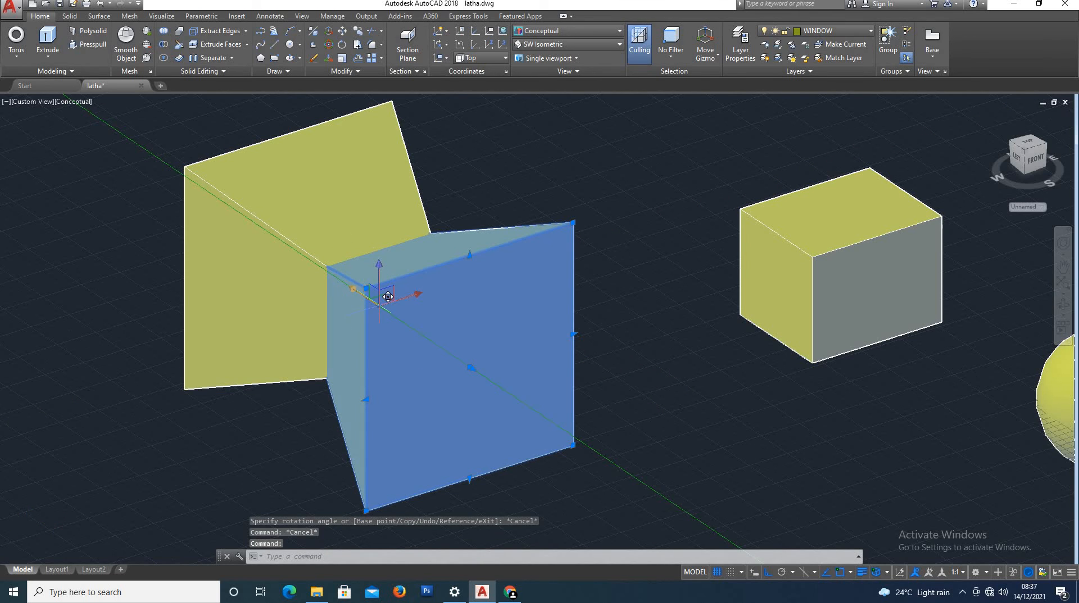
click(356, 292)
click(613, 372)
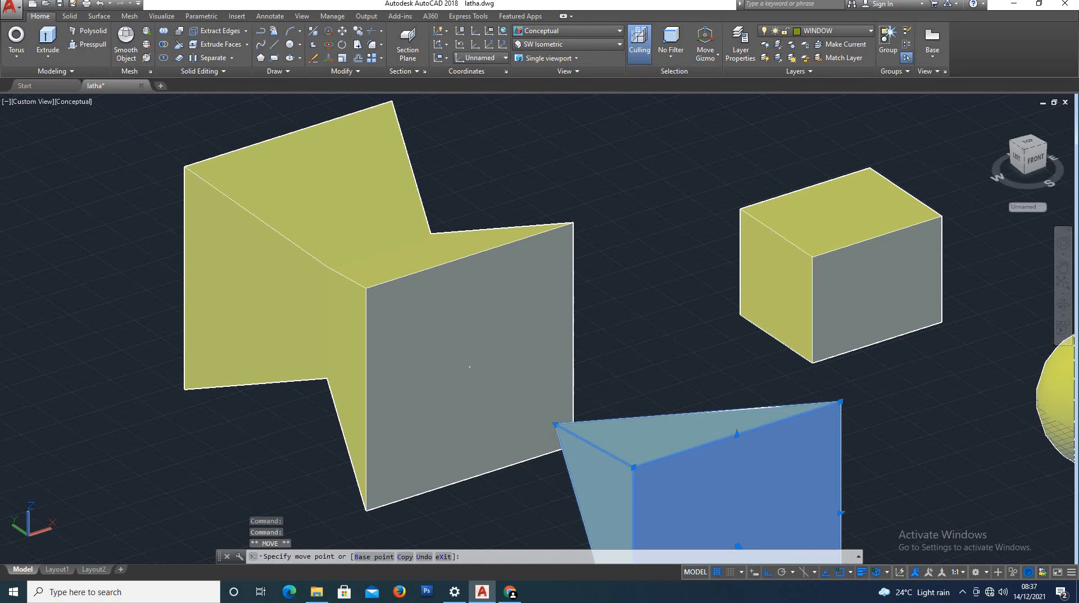
click(370, 325)
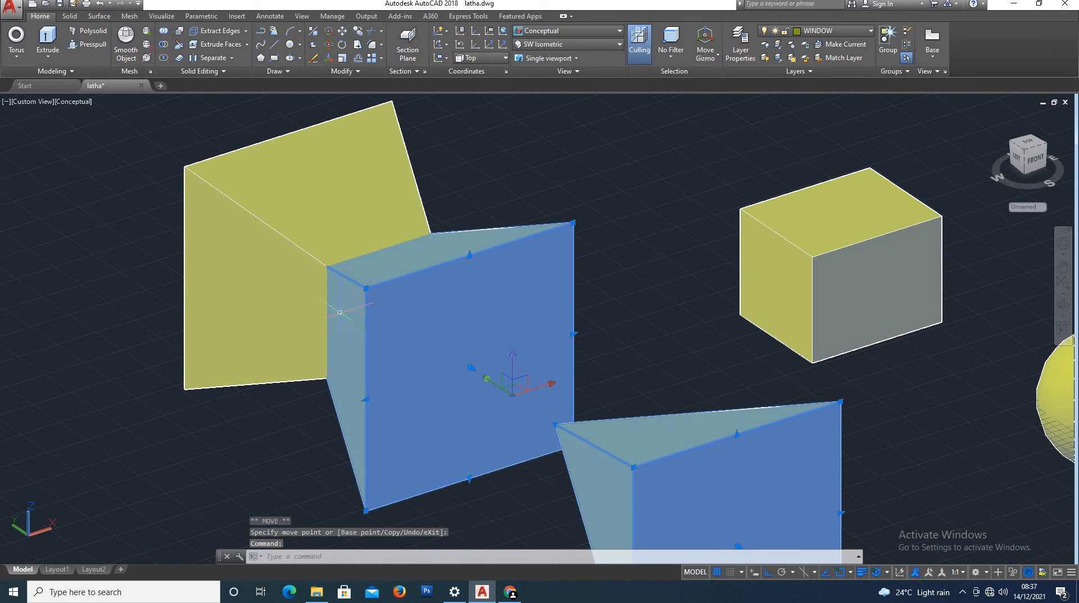
scroll(336, 308, down, 4)
drag(339, 309, 174, 384)
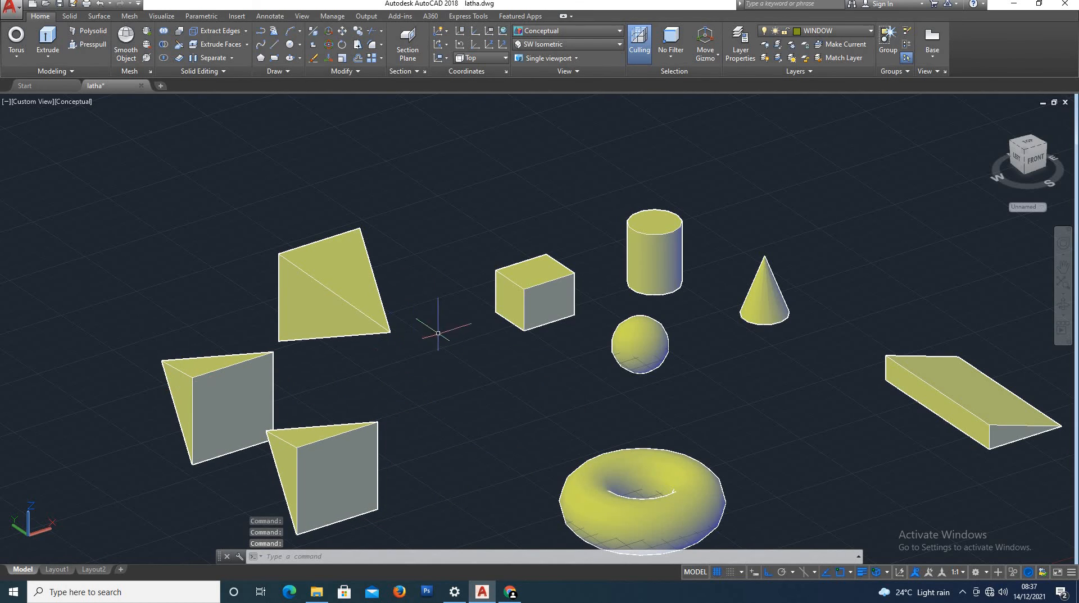
Step: Shift the front pyramid copy slightly to the right, clear of the neighbouring copy
click(413, 374)
click(400, 371)
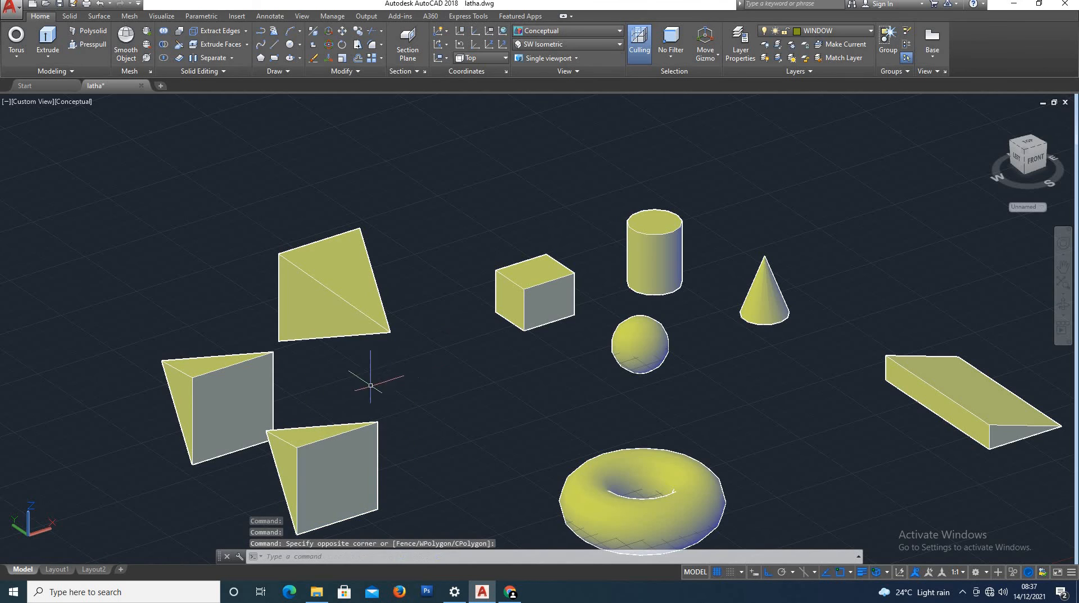
click(324, 452)
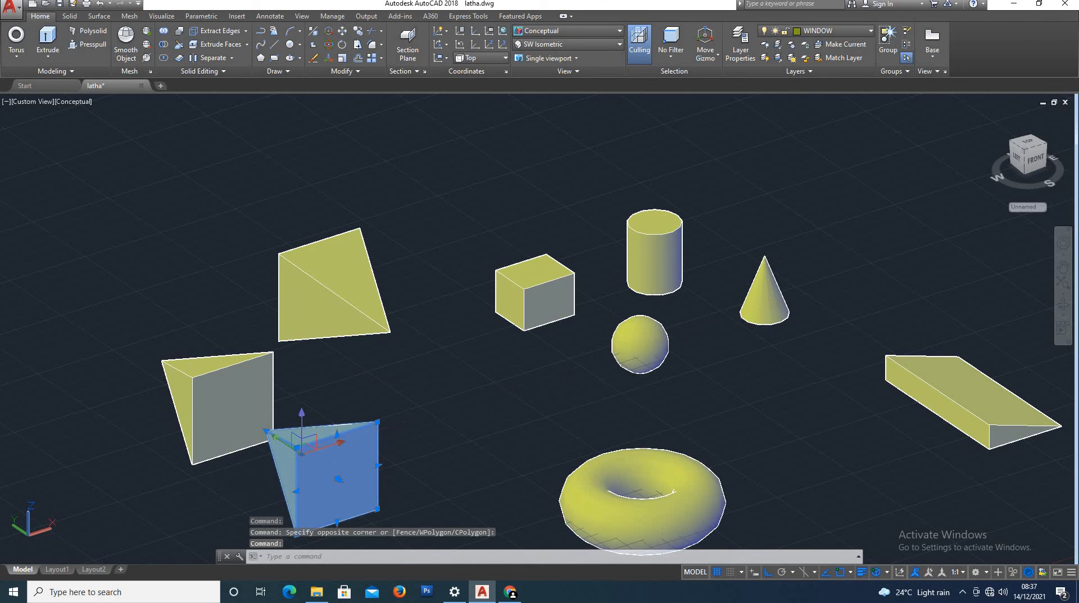
drag(329, 443, 380, 418)
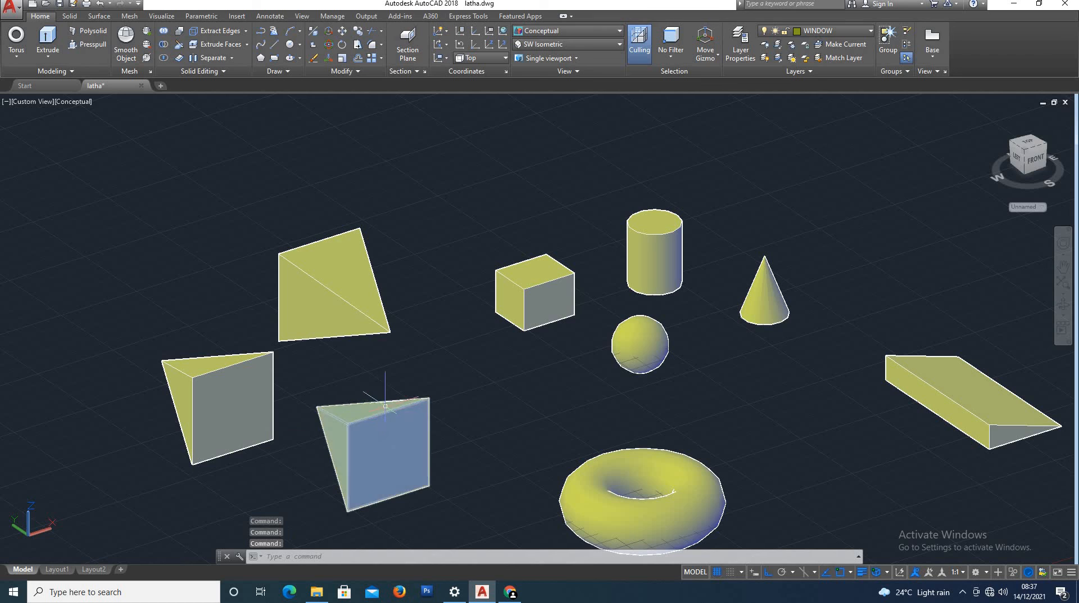
Step: Move the front pyramid copy by its upper right corner to the open space in front of the box with the Move command
click(416, 462)
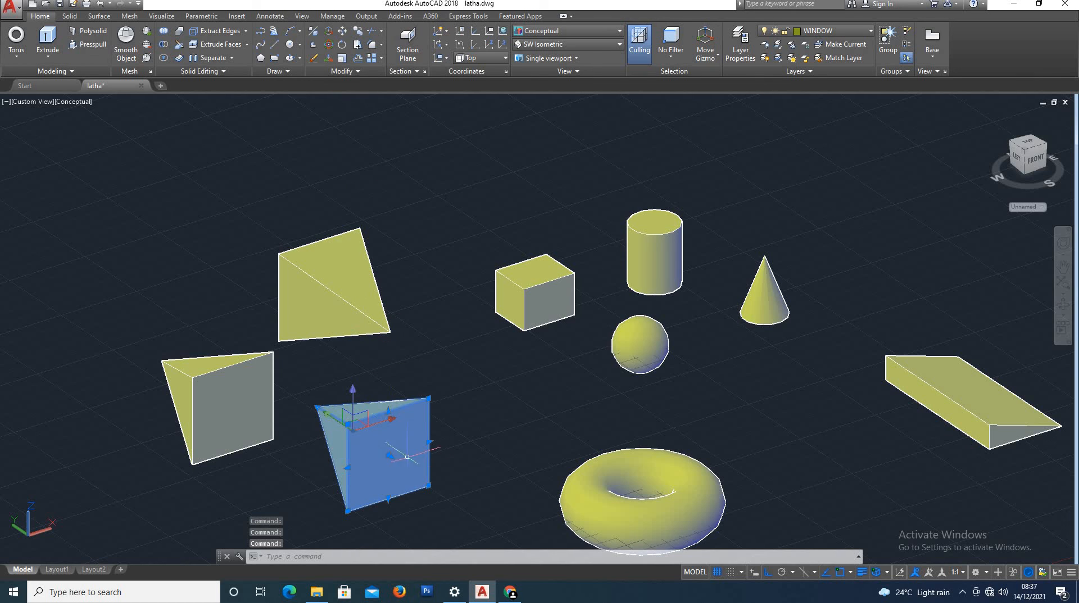
click(342, 31)
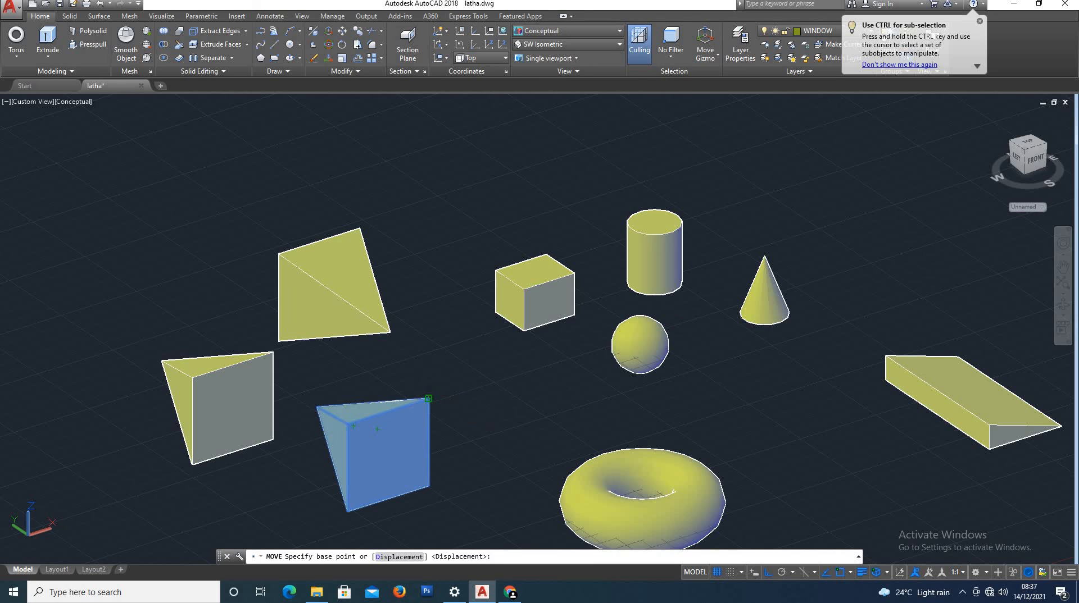
click(429, 399)
click(544, 362)
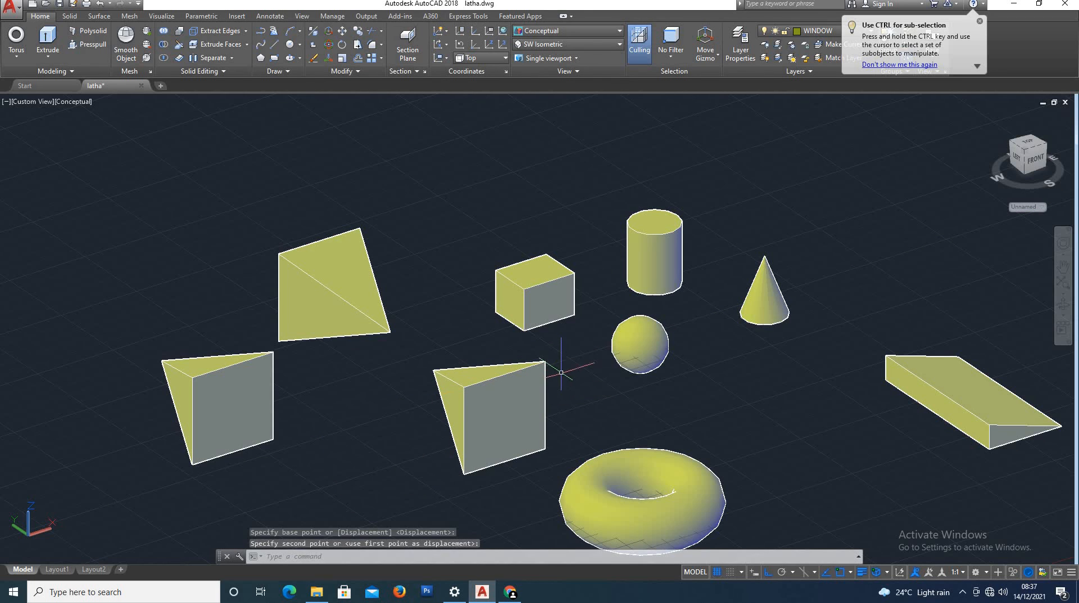
scroll(464, 327, down, 5)
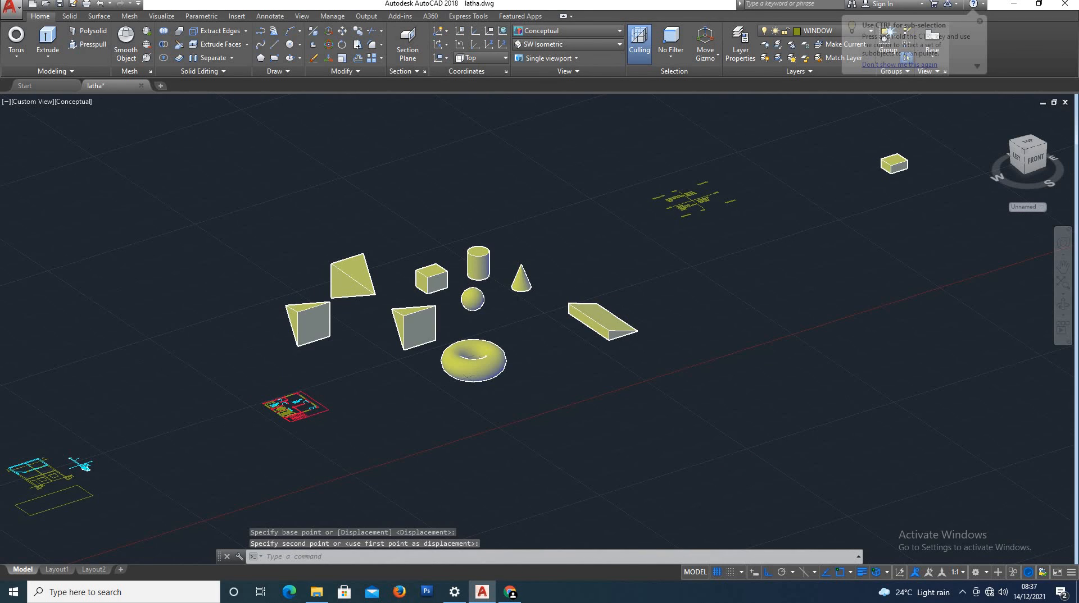
scroll(456, 263, up, 4)
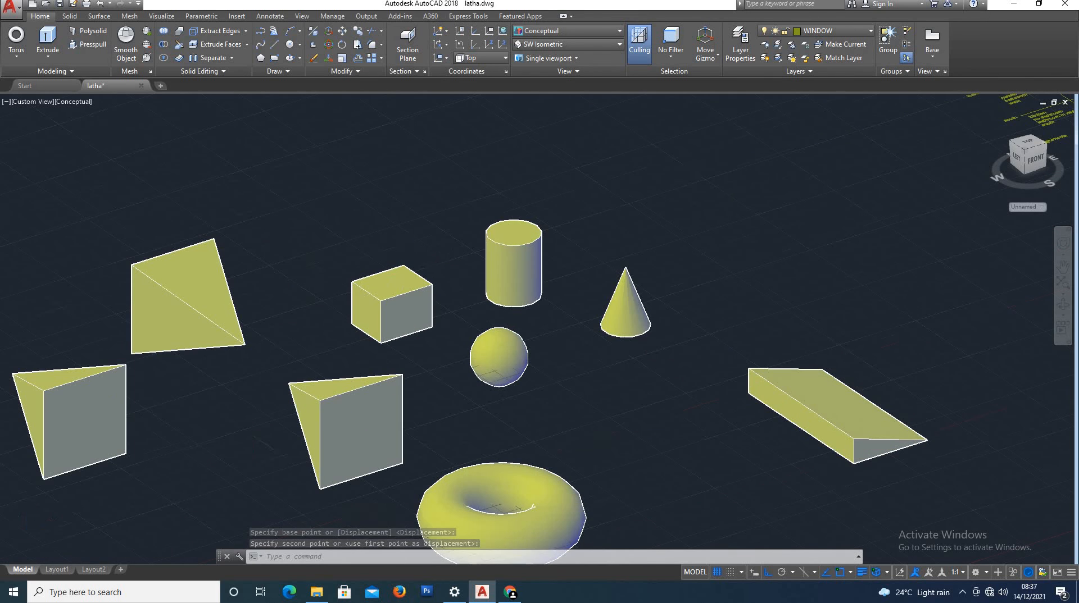
click(394, 273)
scroll(394, 273, down, 3)
key(Escape)
scroll(472, 272, up, 2)
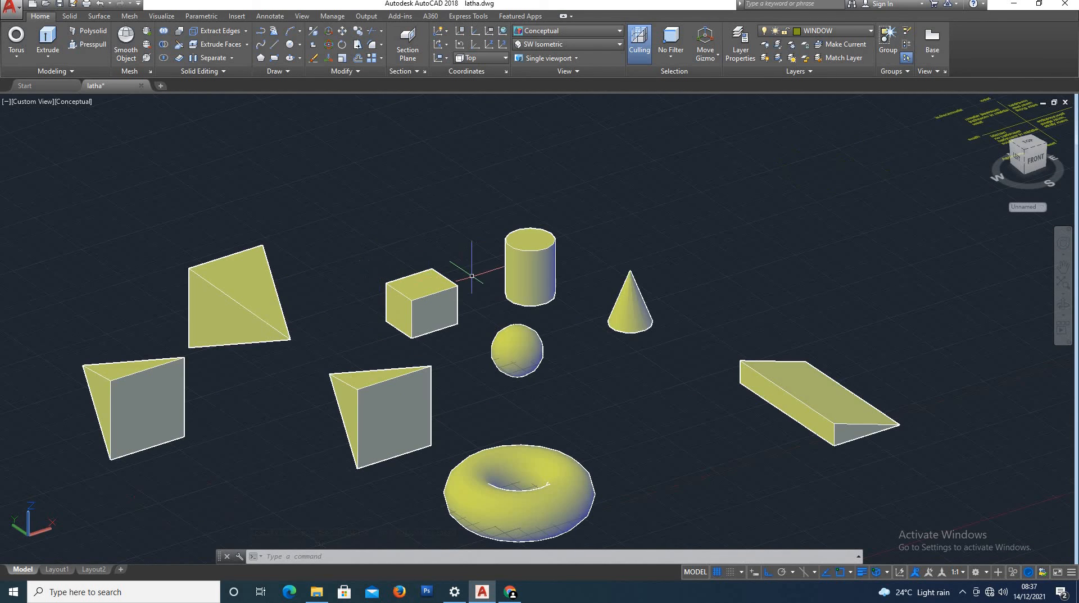